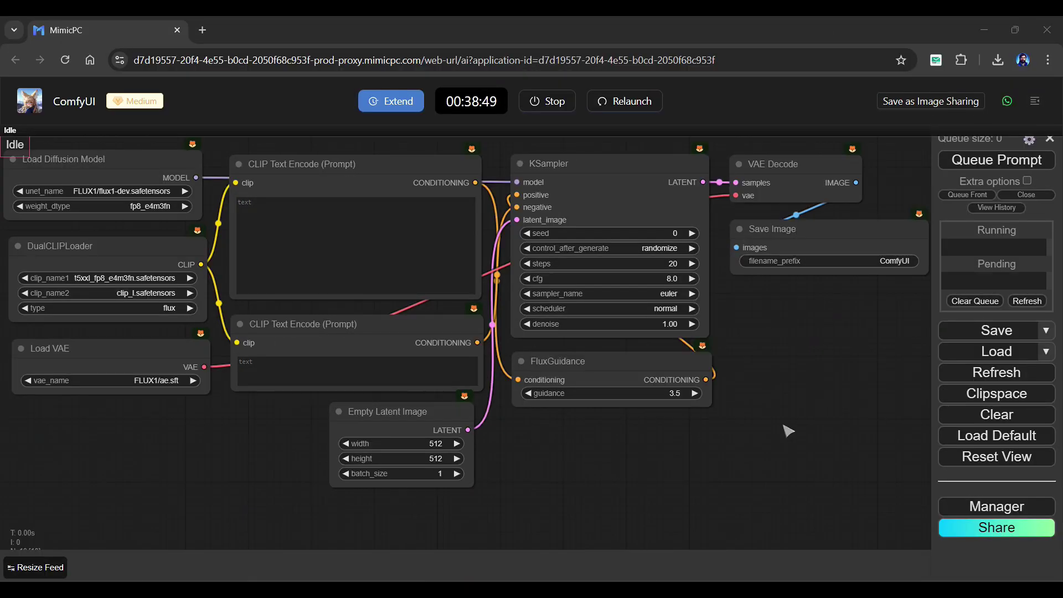
Replace the Empty Latent Image node with a new Load Image node
click(381, 425)
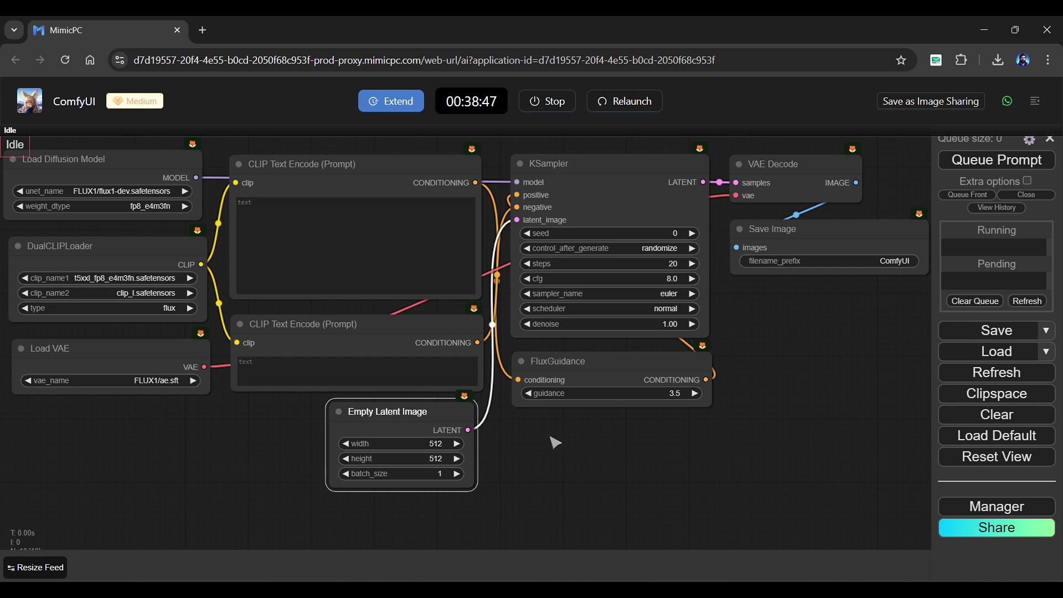
key(Delete)
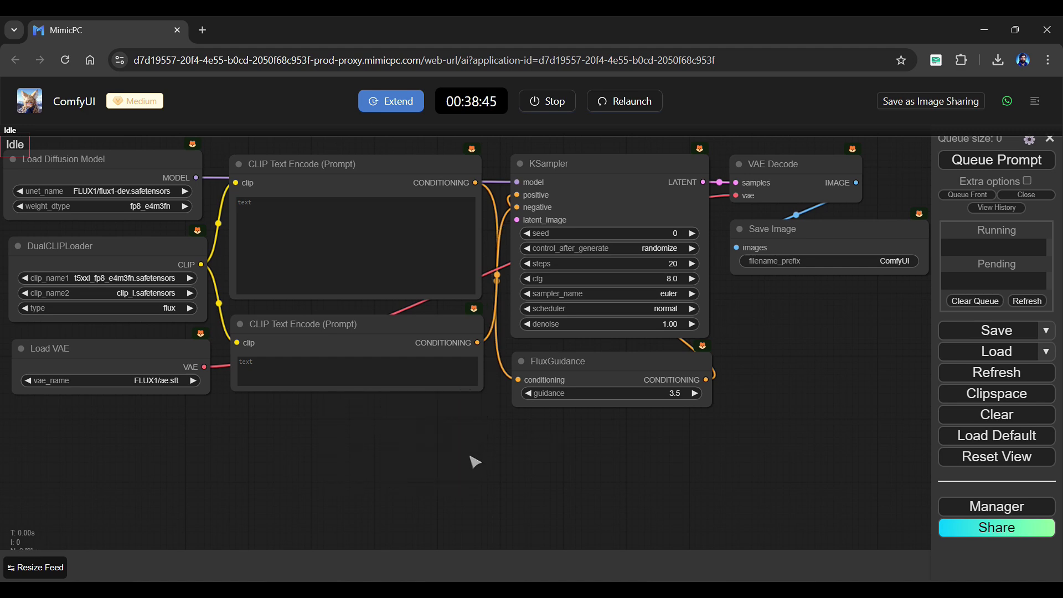
double_click(16, 427)
text(Load imag)
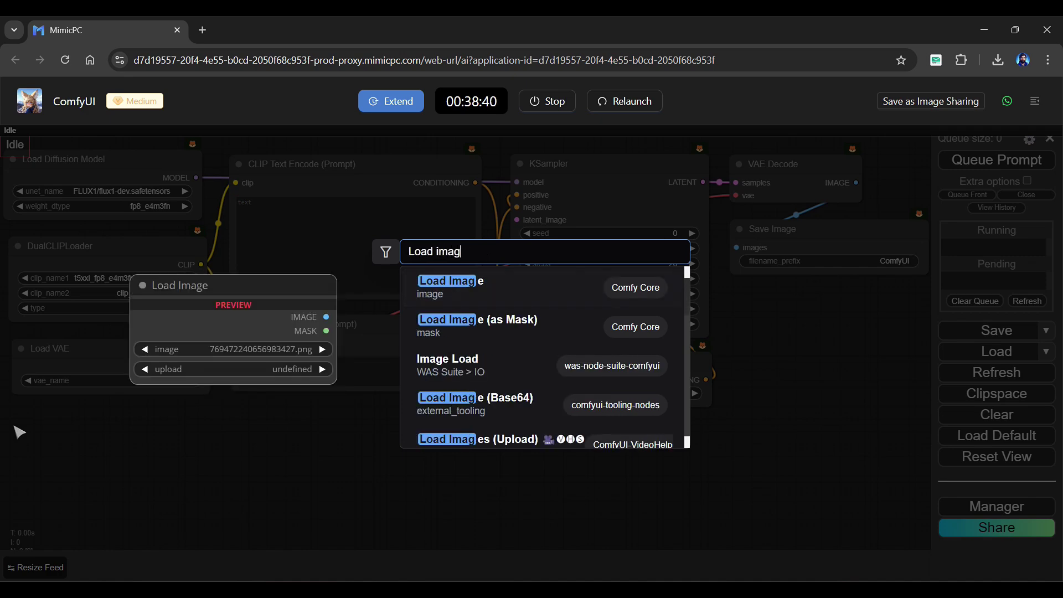
key(Return)
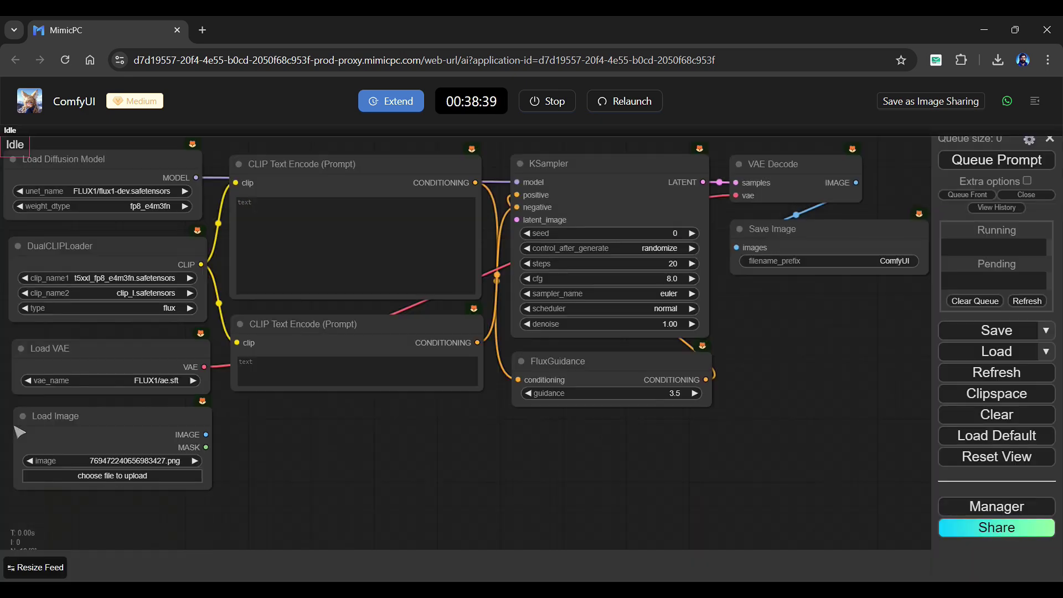
Add a VAE Encode node fed by the loaded image and VAE, outputting to KSampler latent_image
double_click(243, 425)
text(VAE Encode)
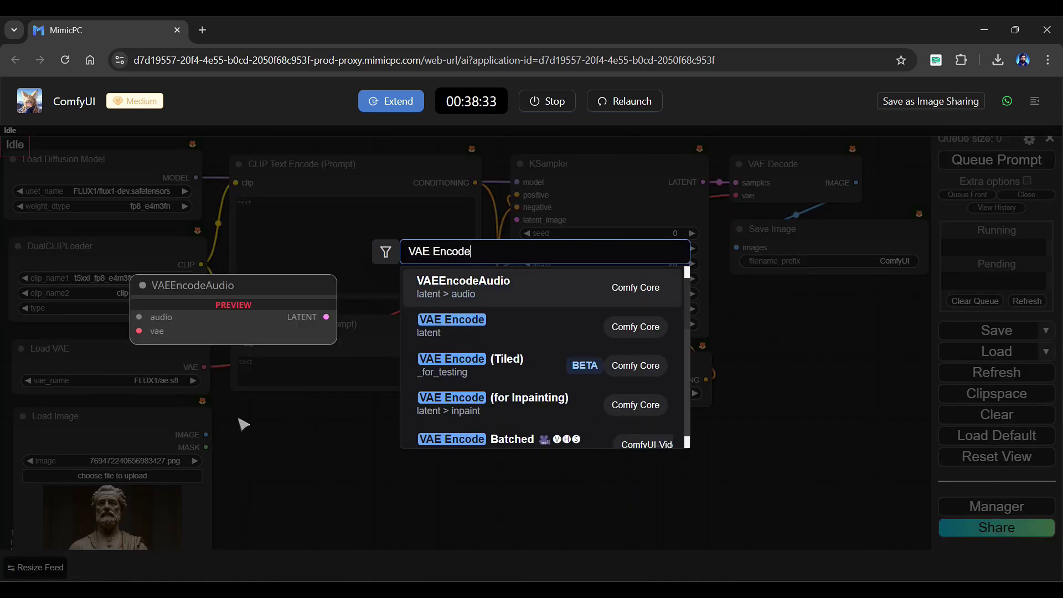
key(Down)
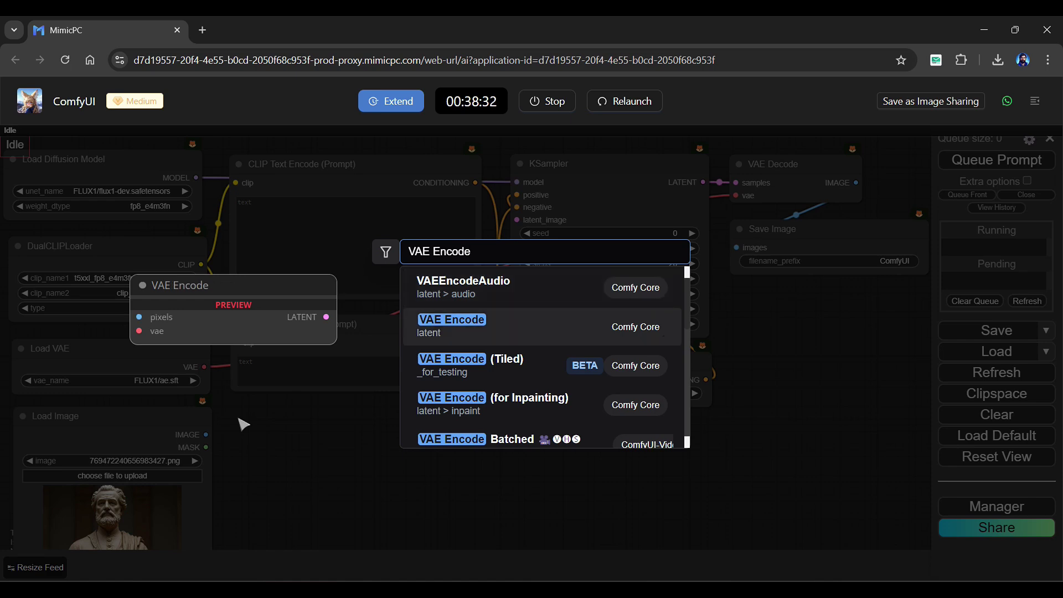
key(Return)
drag(205, 435, 239, 436)
drag(205, 367, 239, 449)
drag(360, 435, 517, 220)
scroll(606, 459, down, 2)
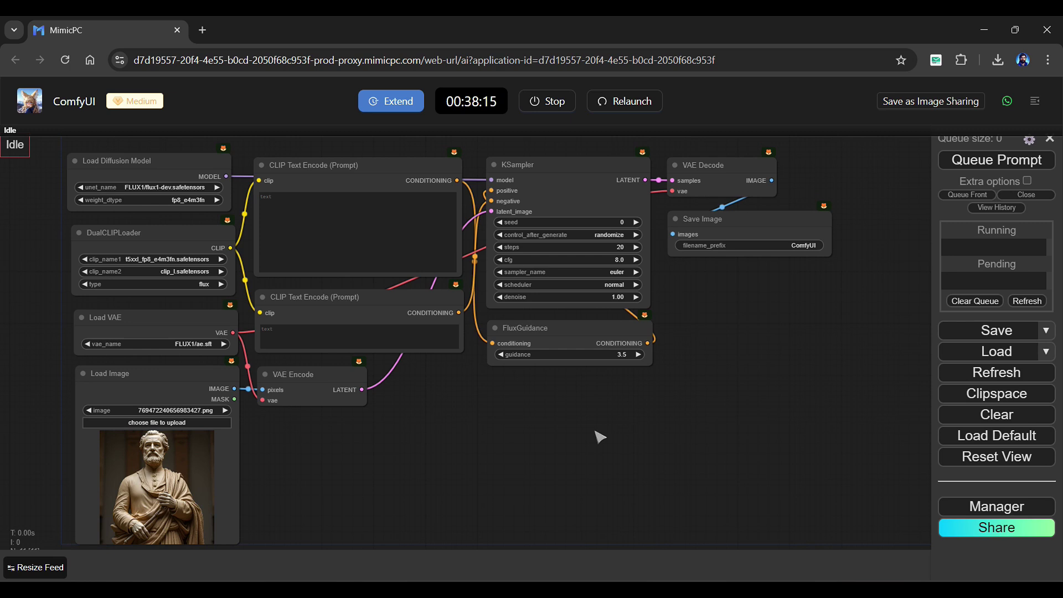
Upload the woman's portrait into the Load Image node
click(193, 424)
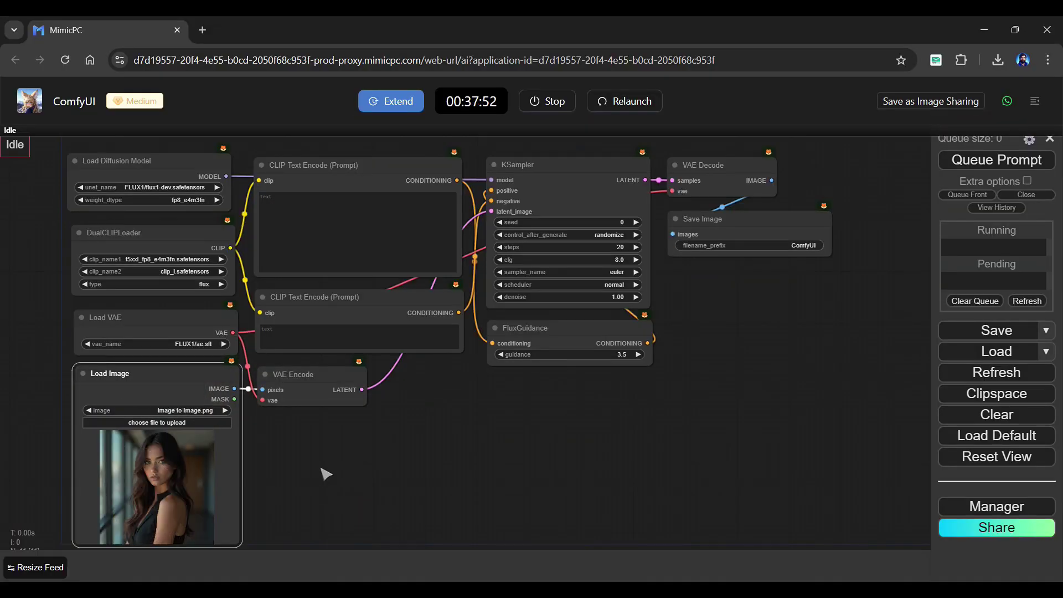
scroll(326, 474, up, 2)
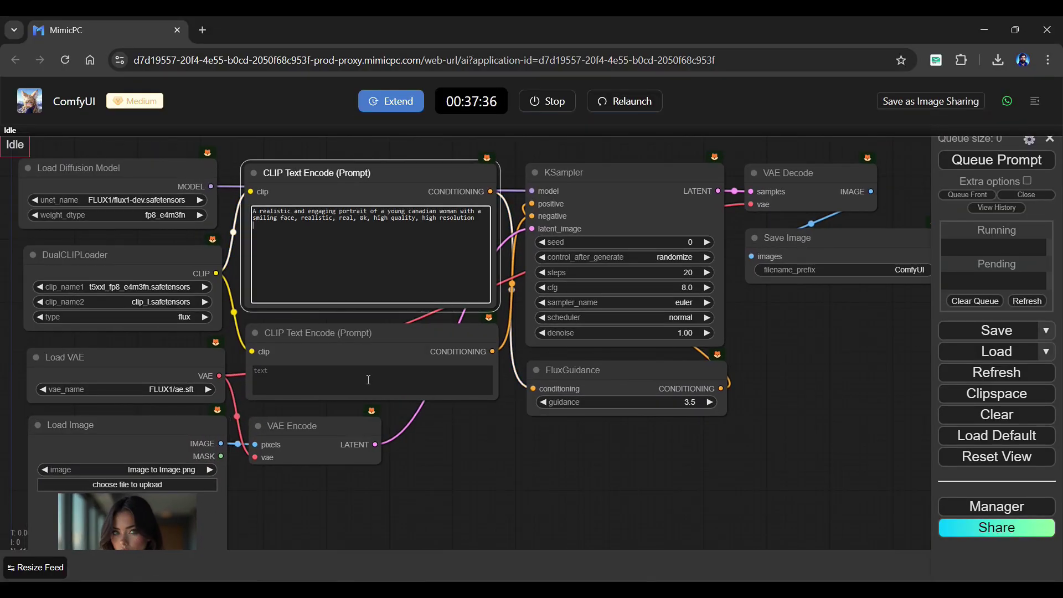
scroll(823, 338, up, 2)
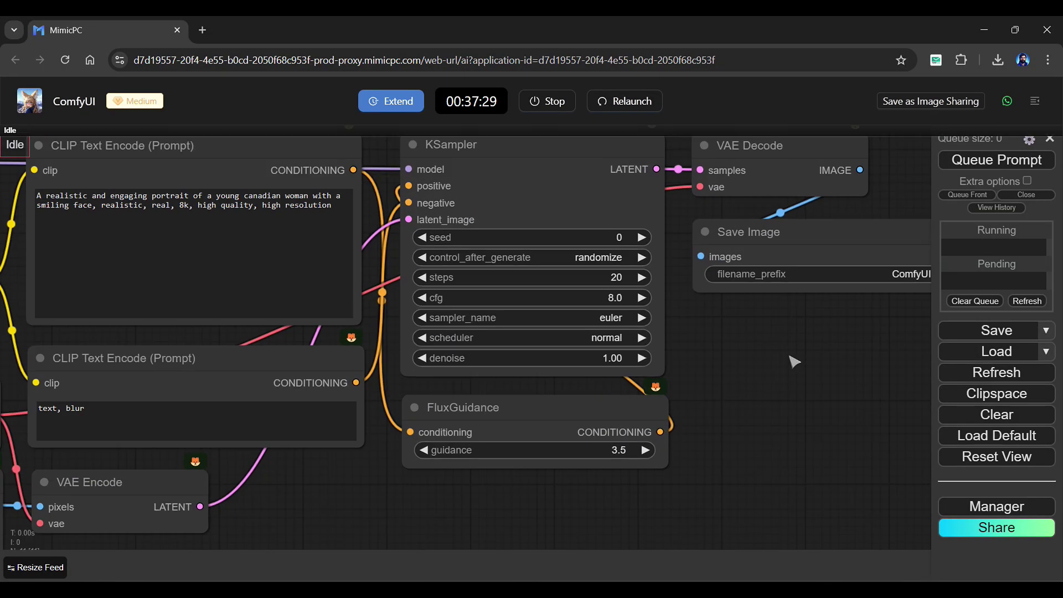
drag(793, 364, 768, 378)
Set KSampler cfg 1.0, scheduler simple, denoise 0.80, and queue the generation
click(587, 311)
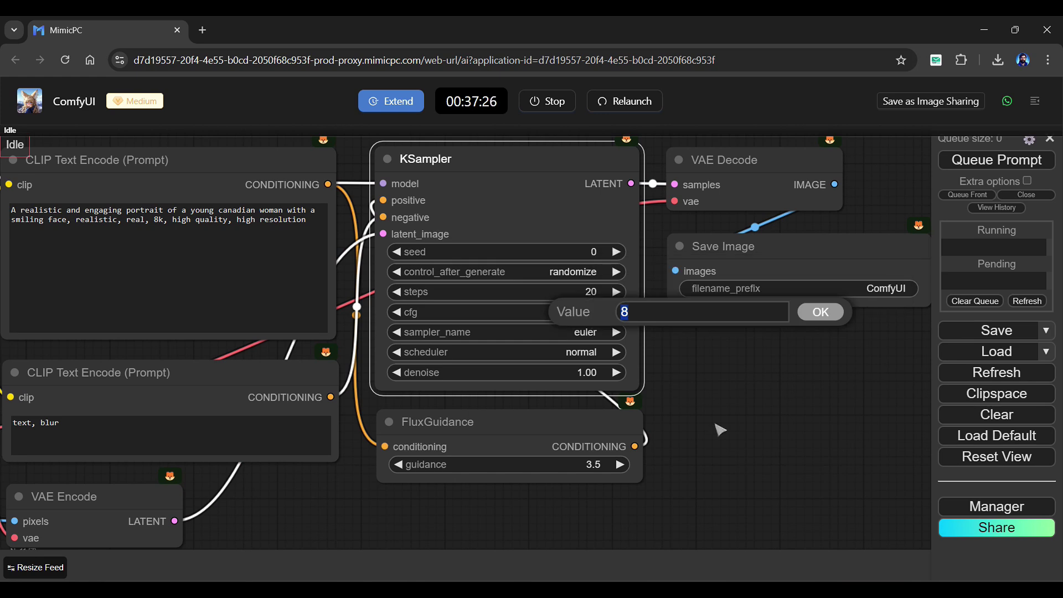
click(821, 311)
click(548, 351)
click(559, 415)
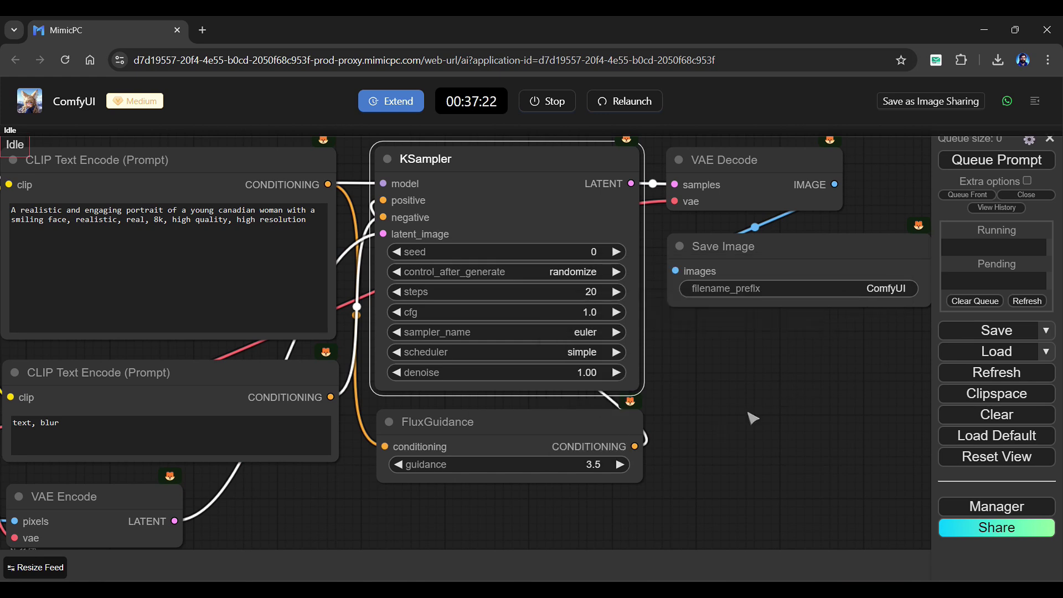
click(587, 373)
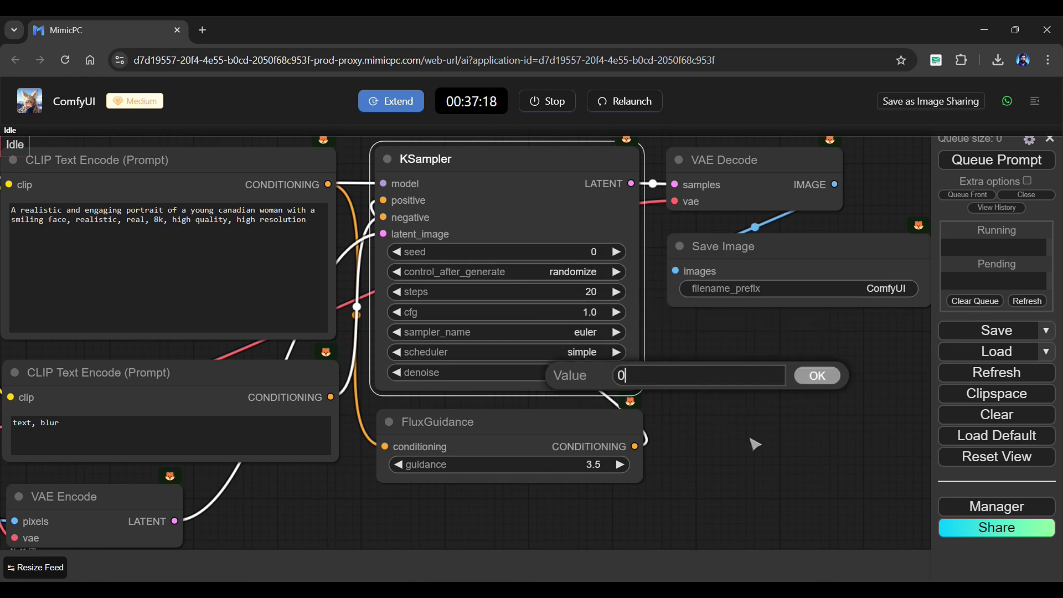
key(Return)
scroll(753, 440, down, 4)
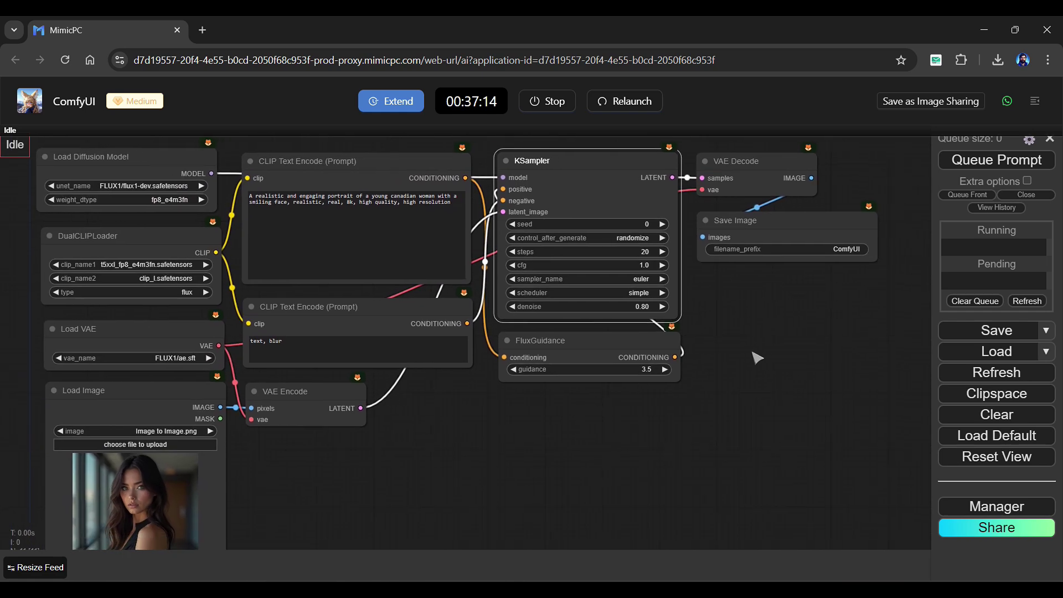
click(1008, 166)
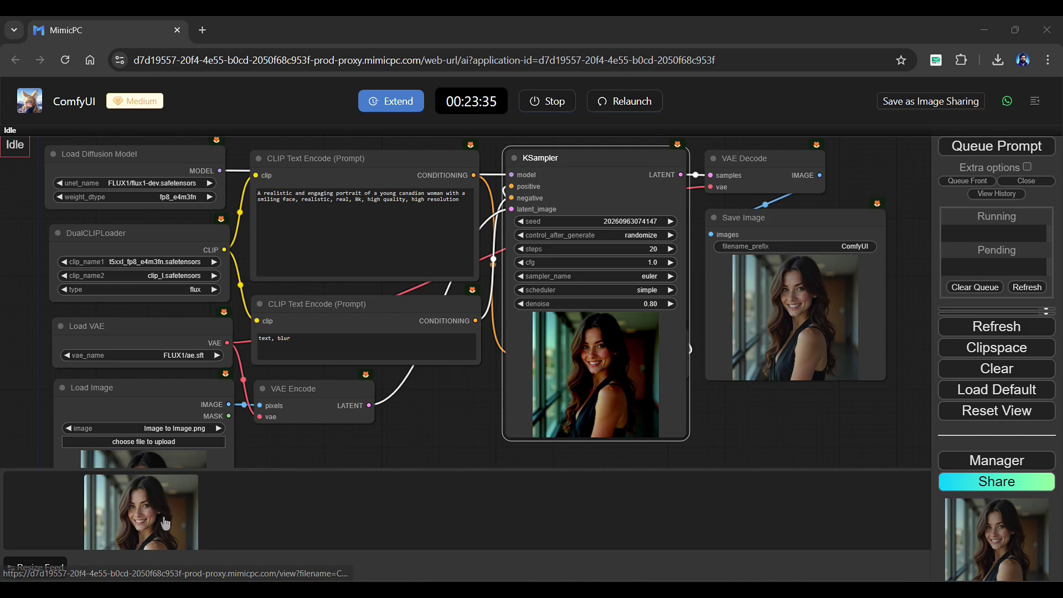
View the generated image enlarged, then open the Manager's custom nodes list
click(239, 524)
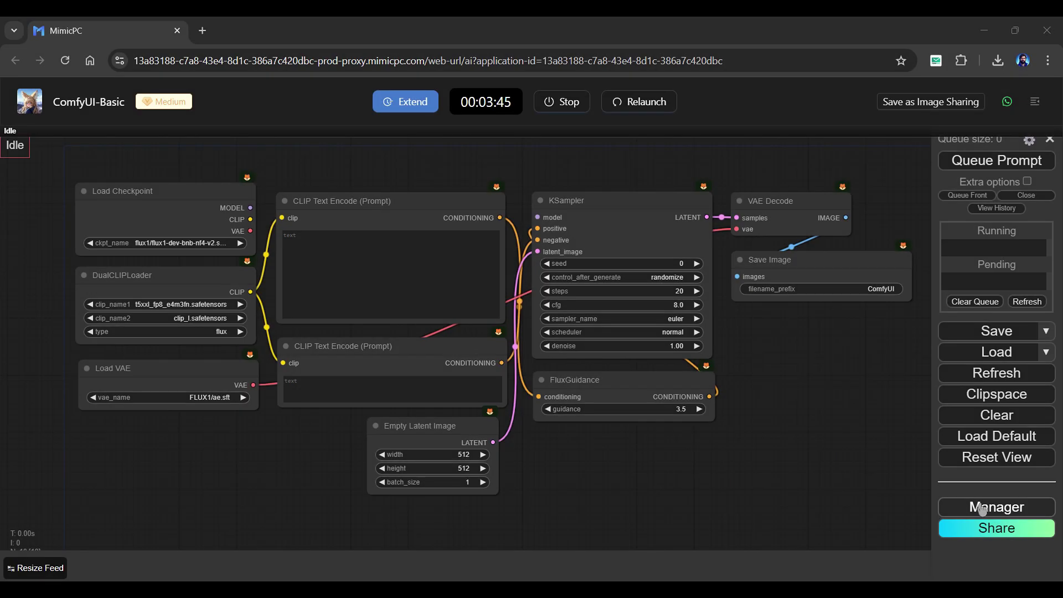
click(997, 506)
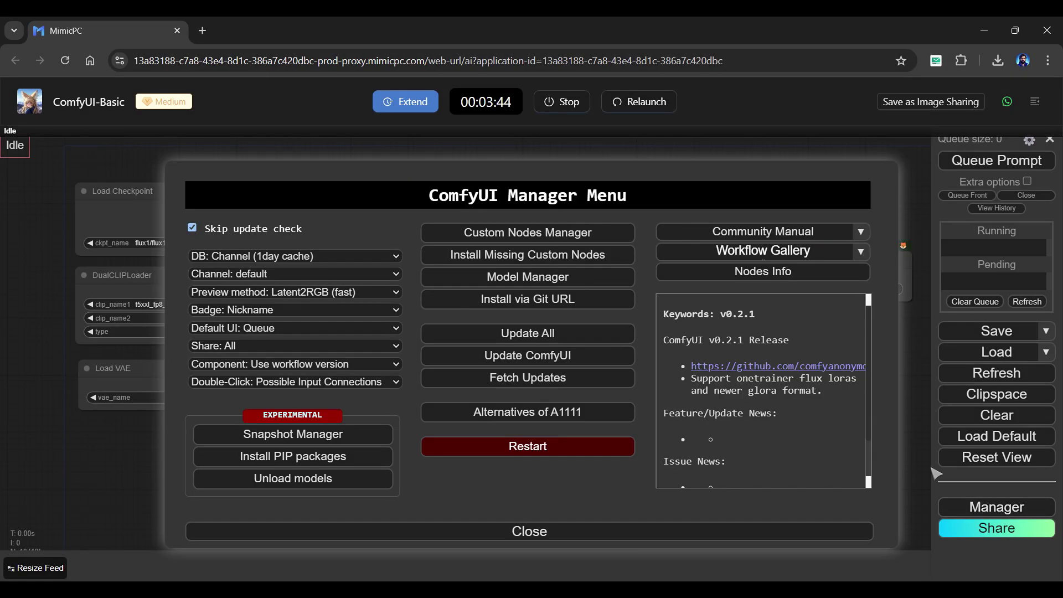
click(601, 239)
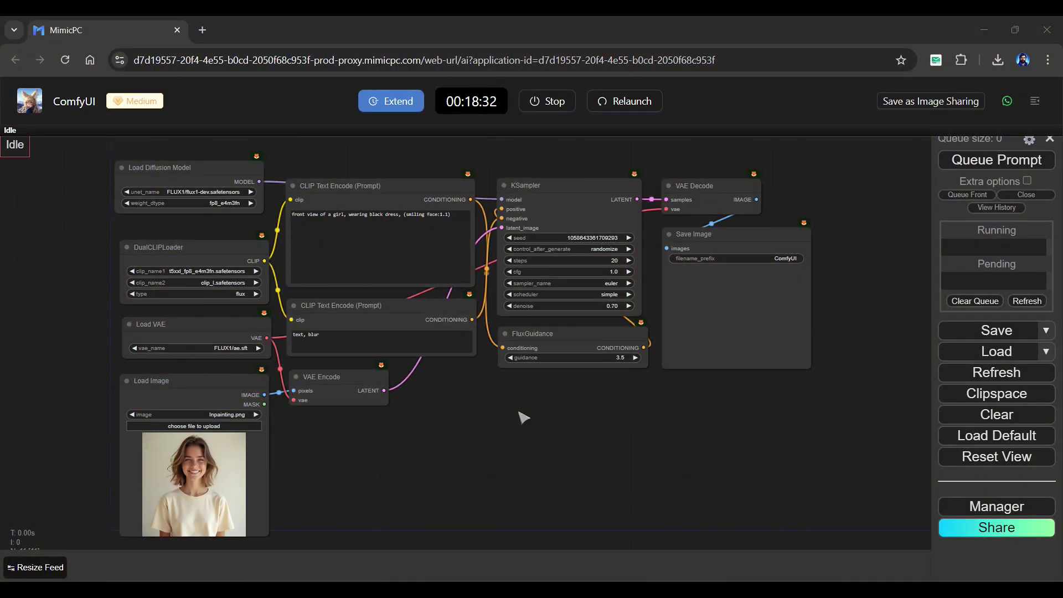
Delete the VAE Encode, FluxGuidance and KSampler nodes
click(343, 394)
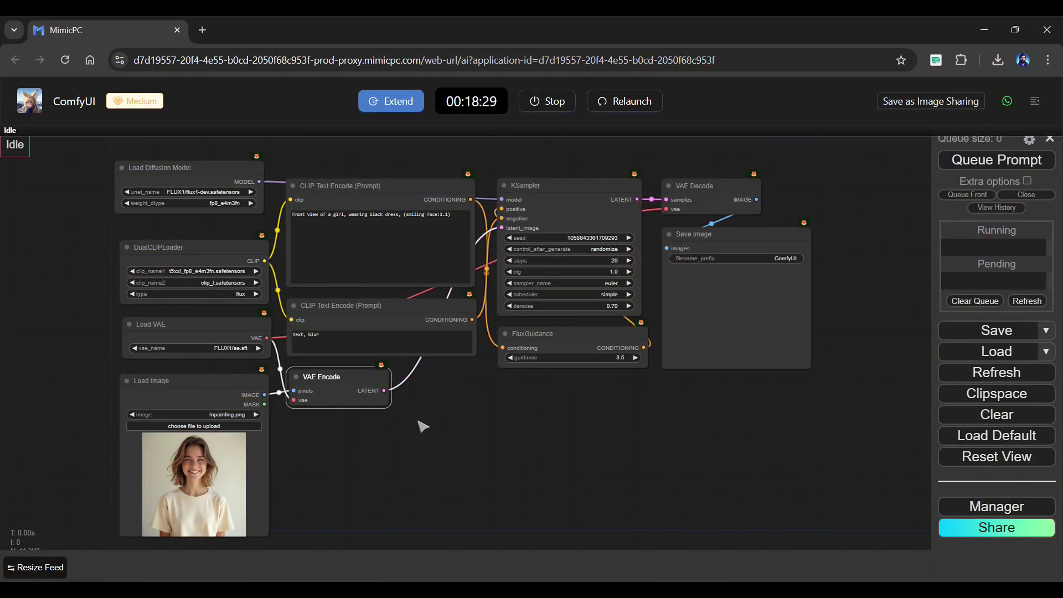
key(Delete)
click(556, 340)
key(Delete)
click(556, 228)
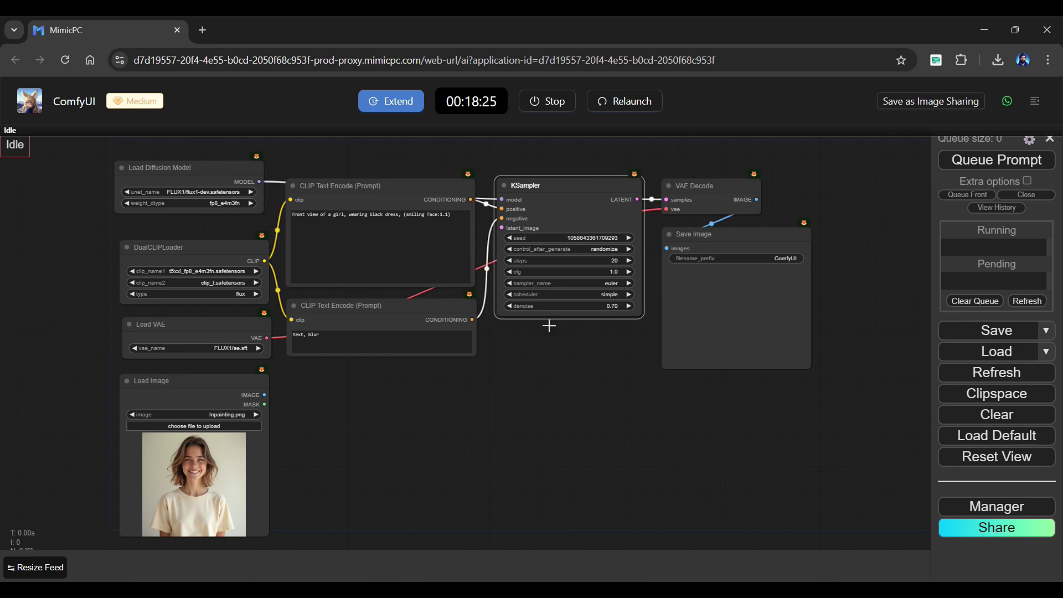
key(Delete)
Add Flux Sampler Parameters and Differential Diffusion nodes
double_click(498, 195)
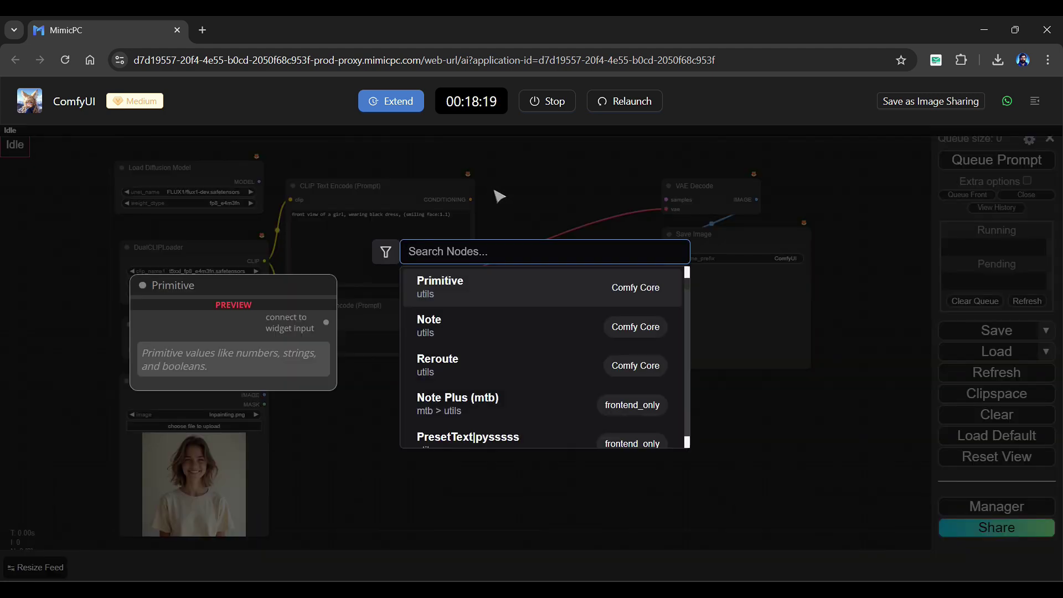
text(Flux sa)
key(Down)
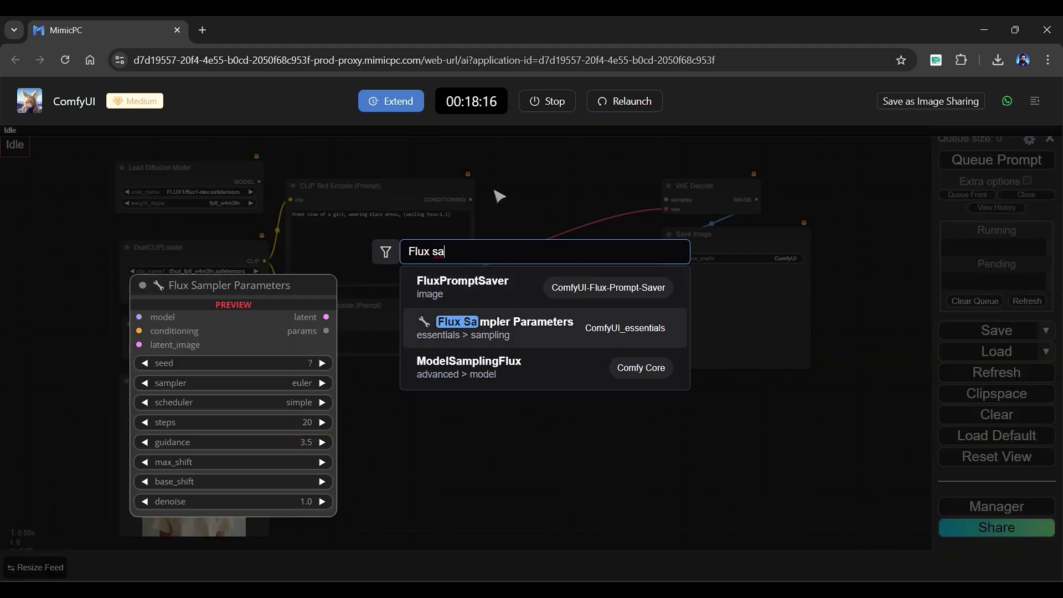
key(Return)
double_click(302, 381)
text(diff)
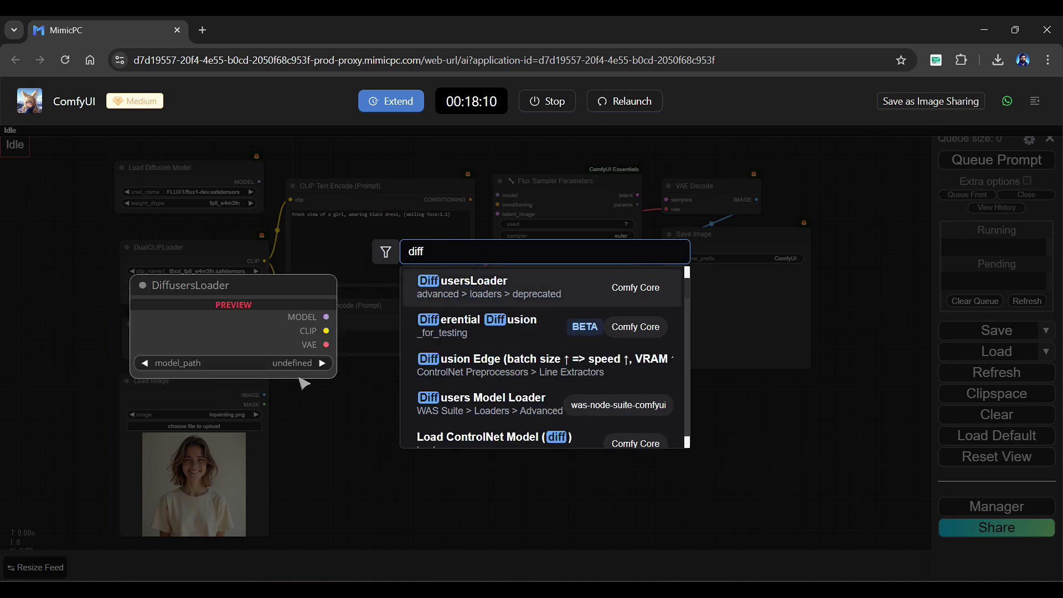
key(Down)
key(Return)
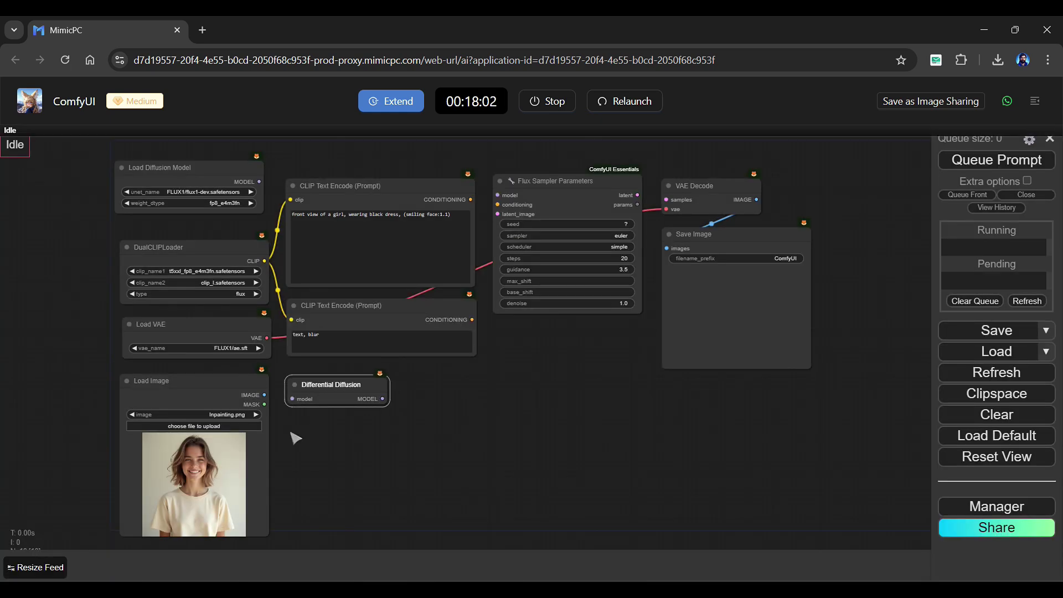
Add Gaussian Blur Mask and InpaintModelConditioning nodes
double_click(295, 436)
text(gaussi)
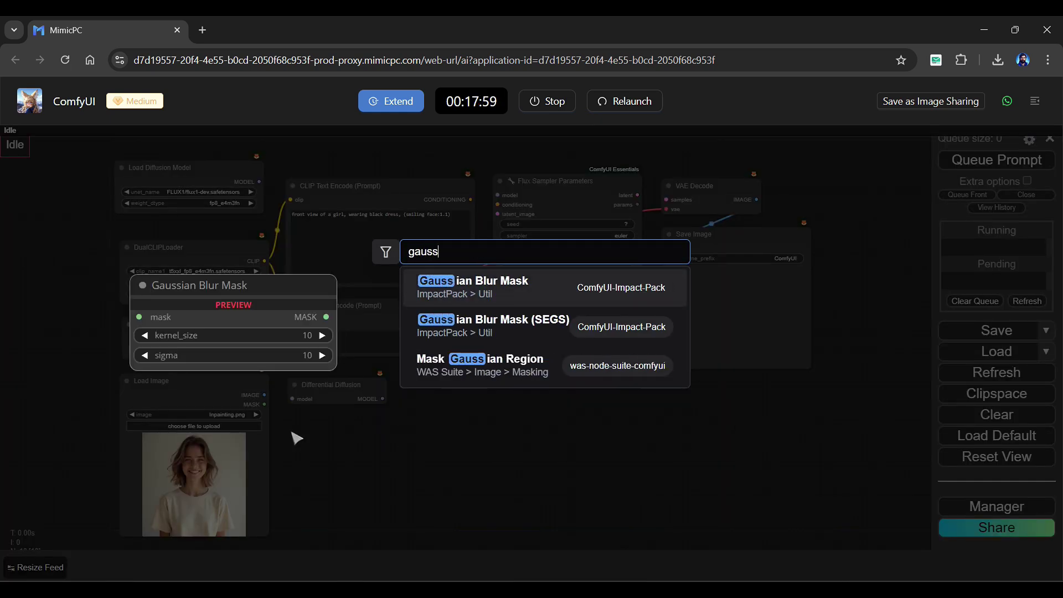
key(Return)
double_click(297, 437)
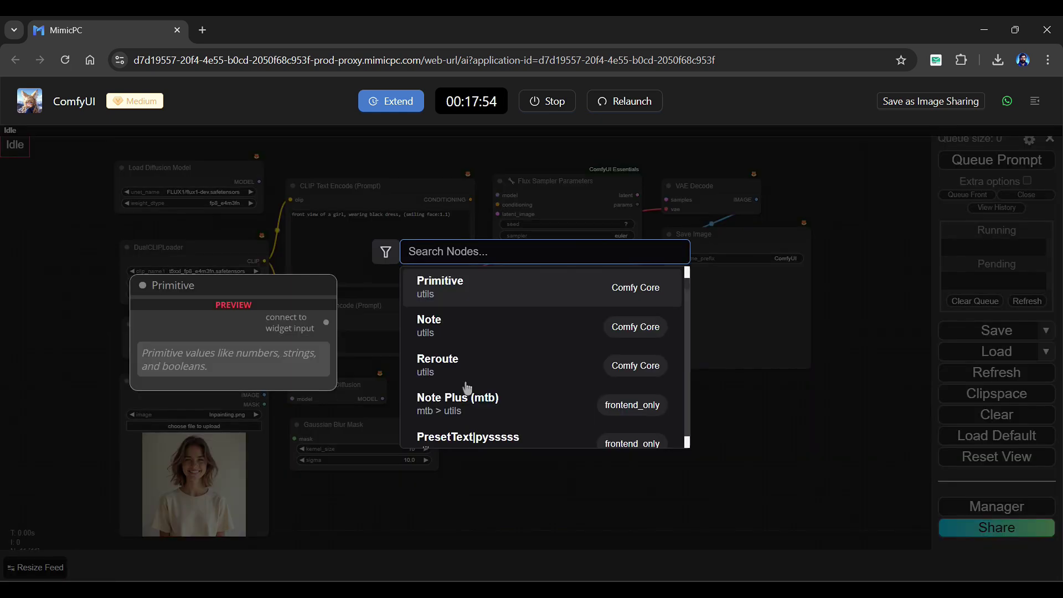
text(inpa)
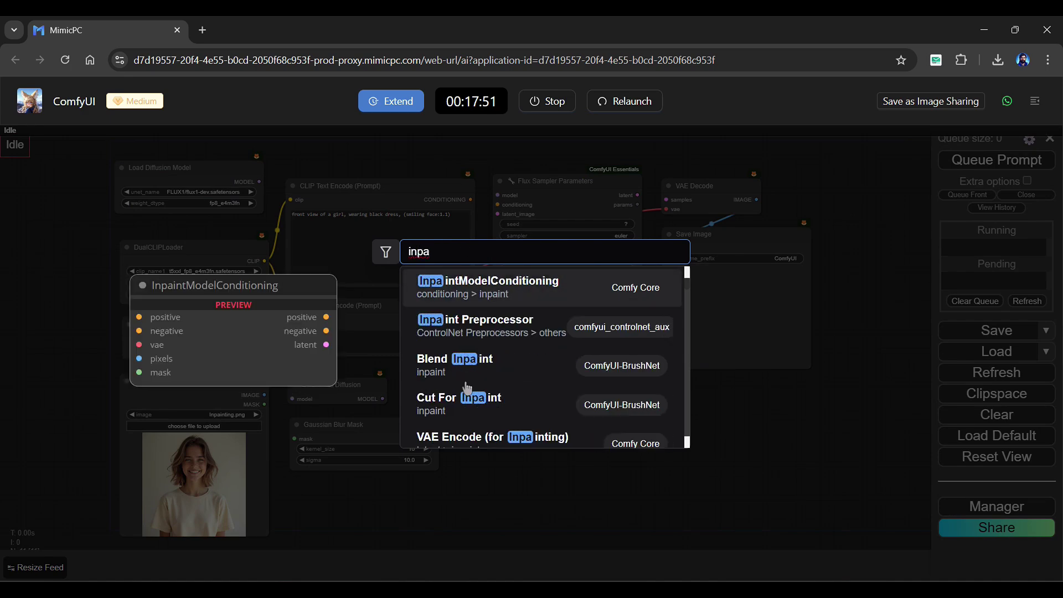
key(Return)
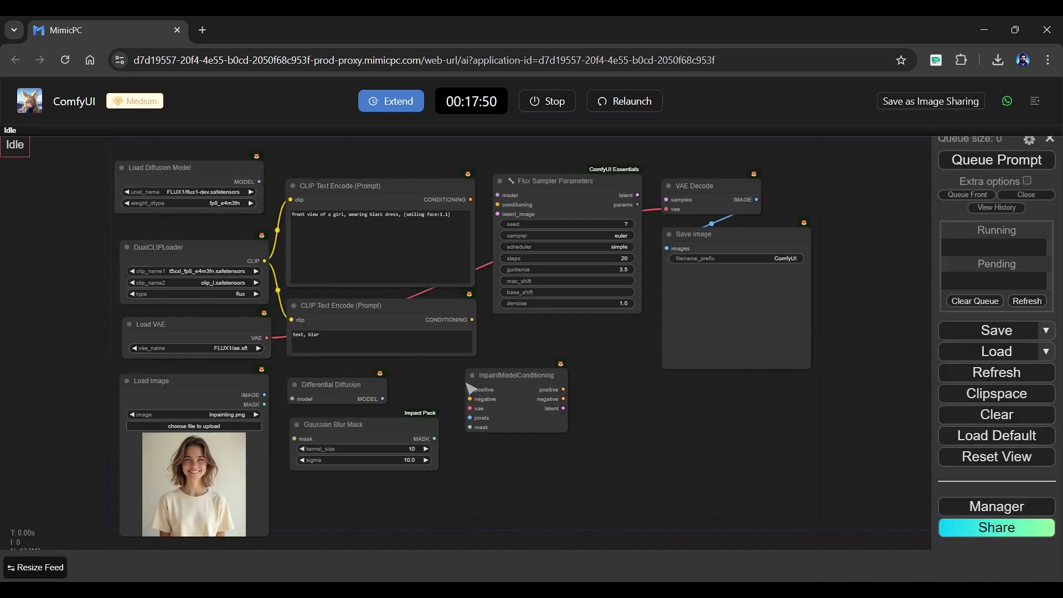
Wire the image, VAE and both prompts through InpaintModelConditioning into Flux Sampler Parameters
drag(264, 395, 472, 319)
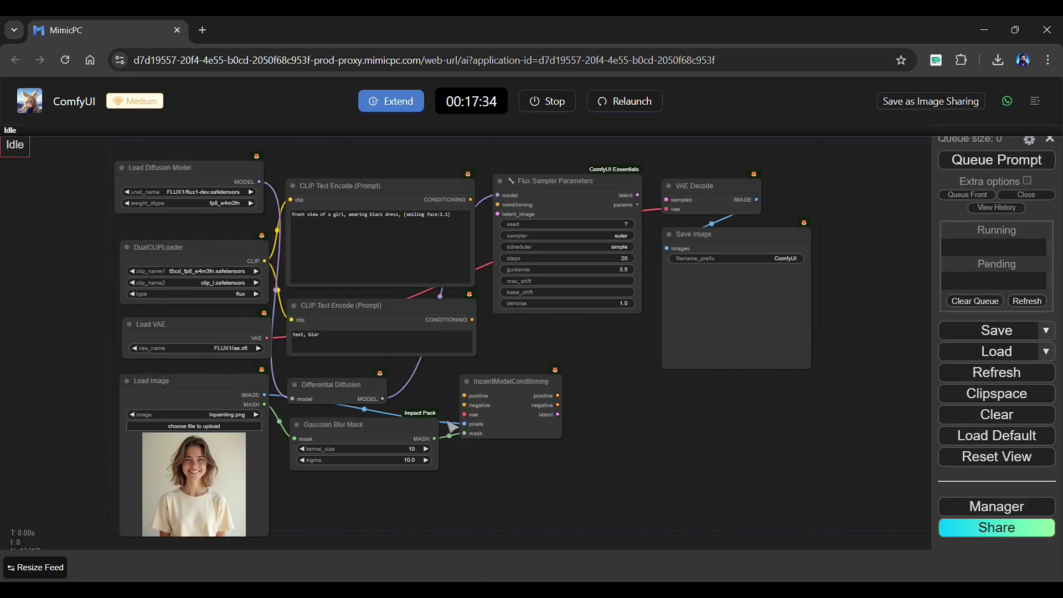
drag(266, 337, 464, 414)
drag(470, 200, 464, 396)
drag(557, 395, 497, 204)
drag(558, 414, 498, 214)
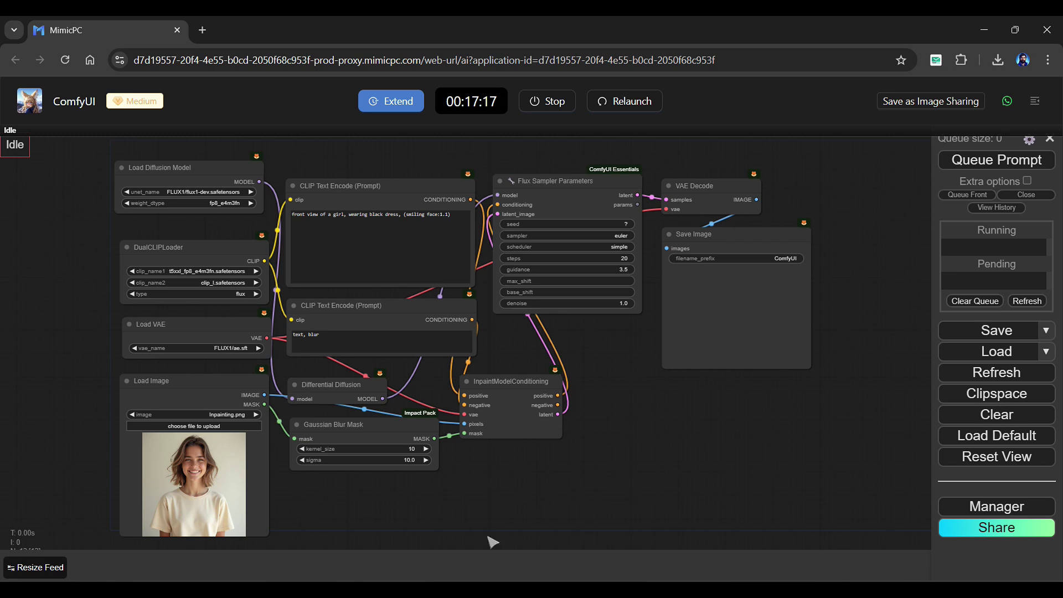
scroll(444, 504, down, 1)
scroll(475, 504, up, 1)
scroll(221, 485, up, 1)
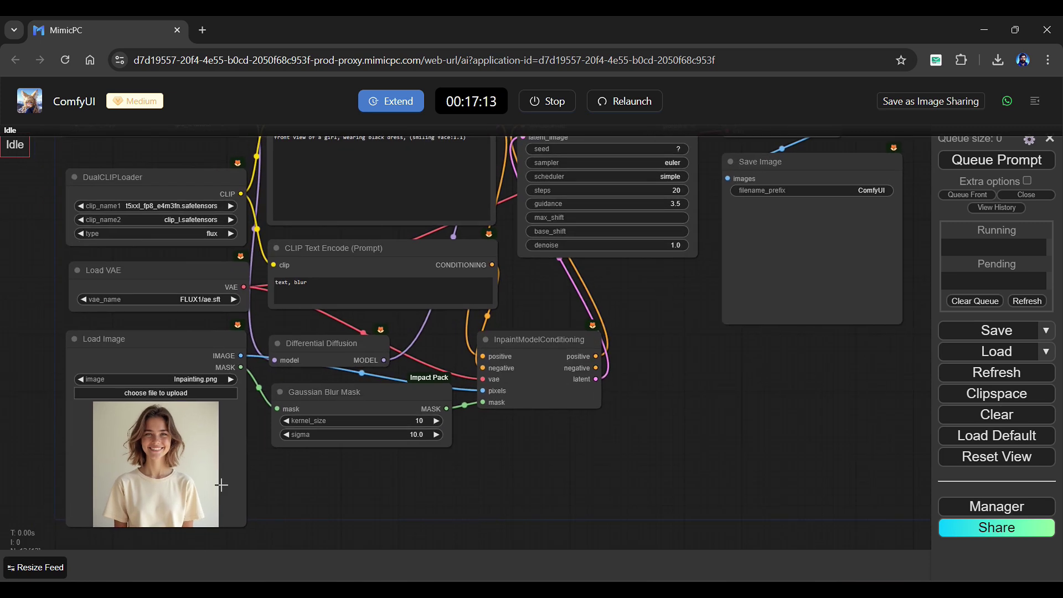
Paint a mask over the woman's shirt in the mask editor and save it to the node
right_click(204, 486)
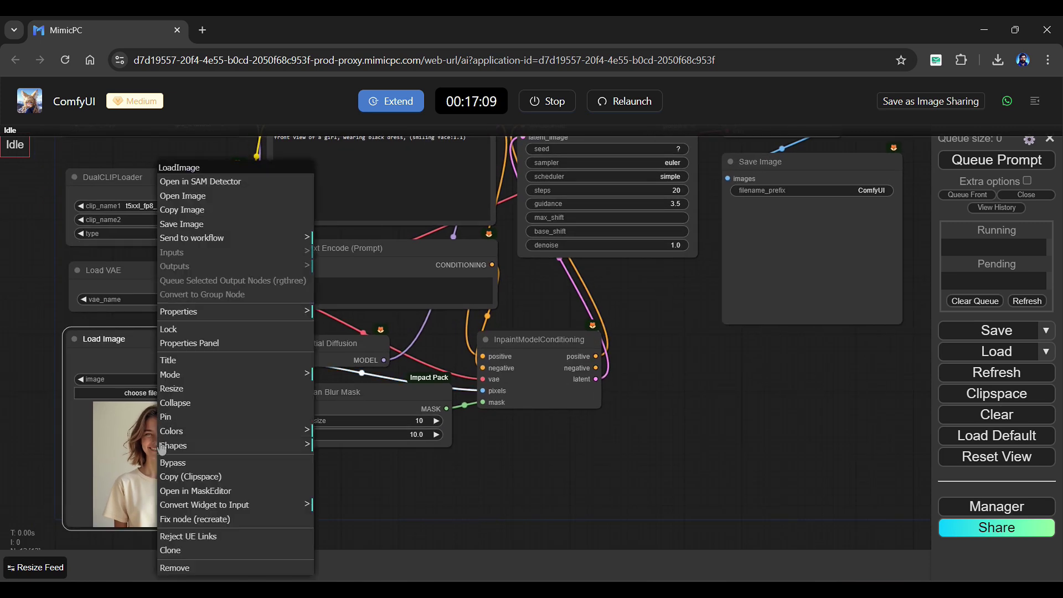
click(218, 492)
mouse_move(221, 509)
mouse_down()
mouse_move(267, 511)
mouse_move(239, 520)
mouse_up()
mouse_move(419, 511)
mouse_down()
mouse_move(393, 516)
mouse_move(446, 511)
mouse_up()
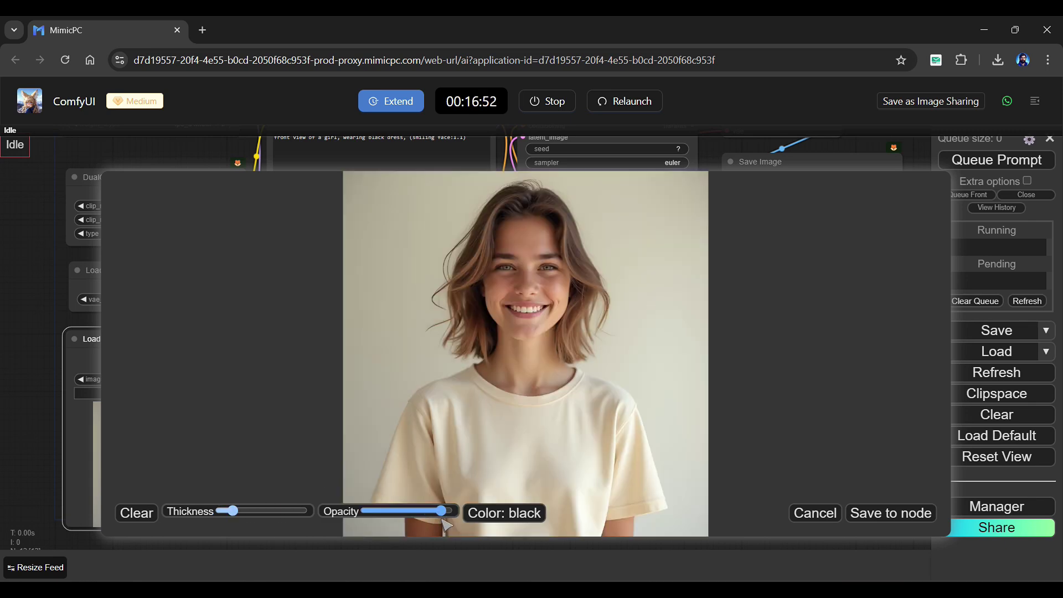
mouse_move(472, 369)
mouse_down()
mouse_move(397, 438)
mouse_move(667, 468)
mouse_move(554, 374)
mouse_move(452, 423)
mouse_up()
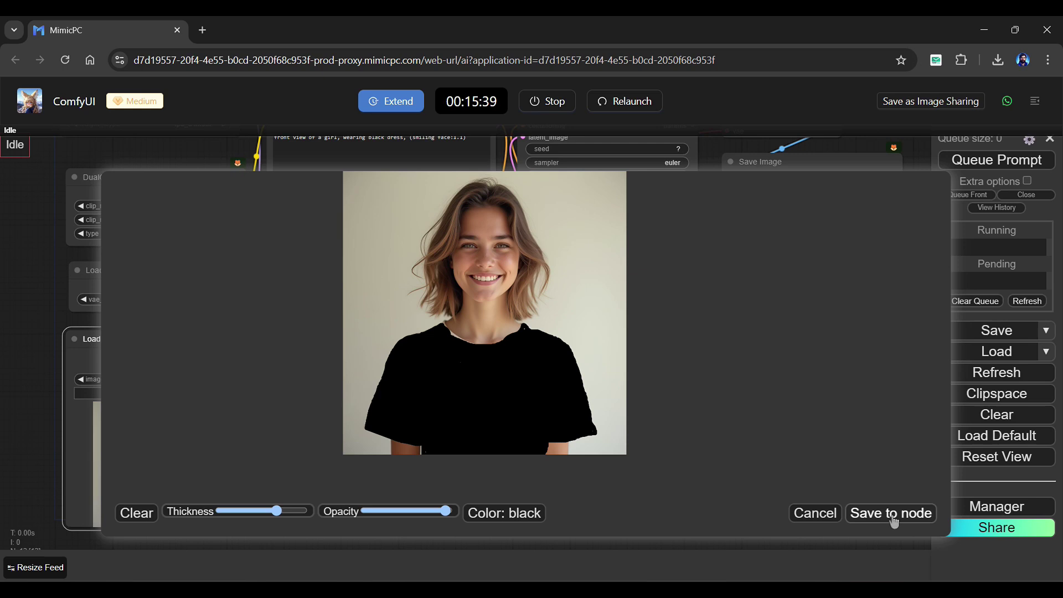
click(893, 514)
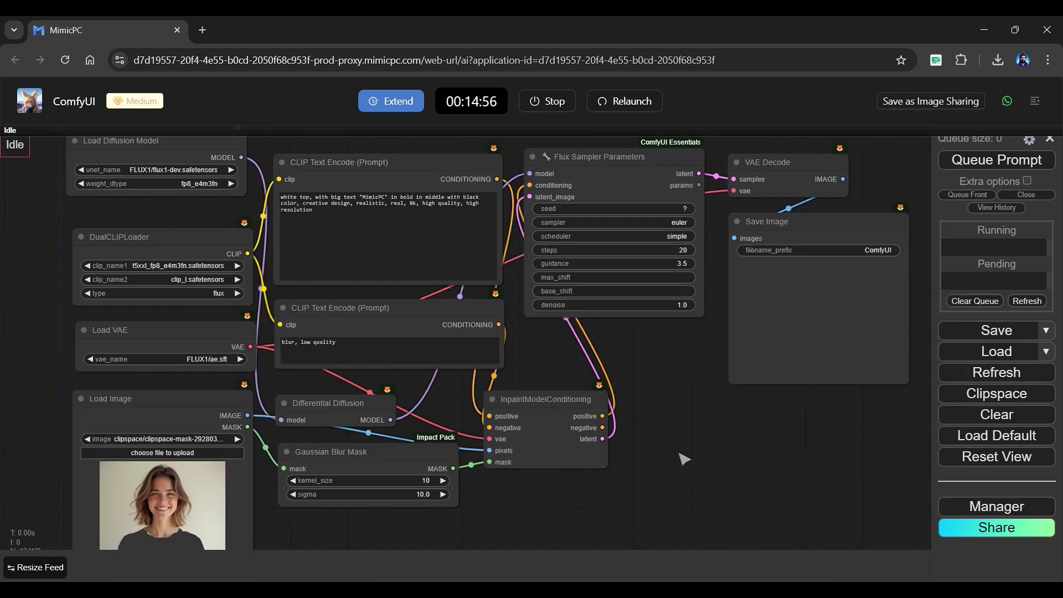
Generate the inpainted white MimicPC top and view it full size
drag(683, 458, 681, 441)
key(ctrl+Return)
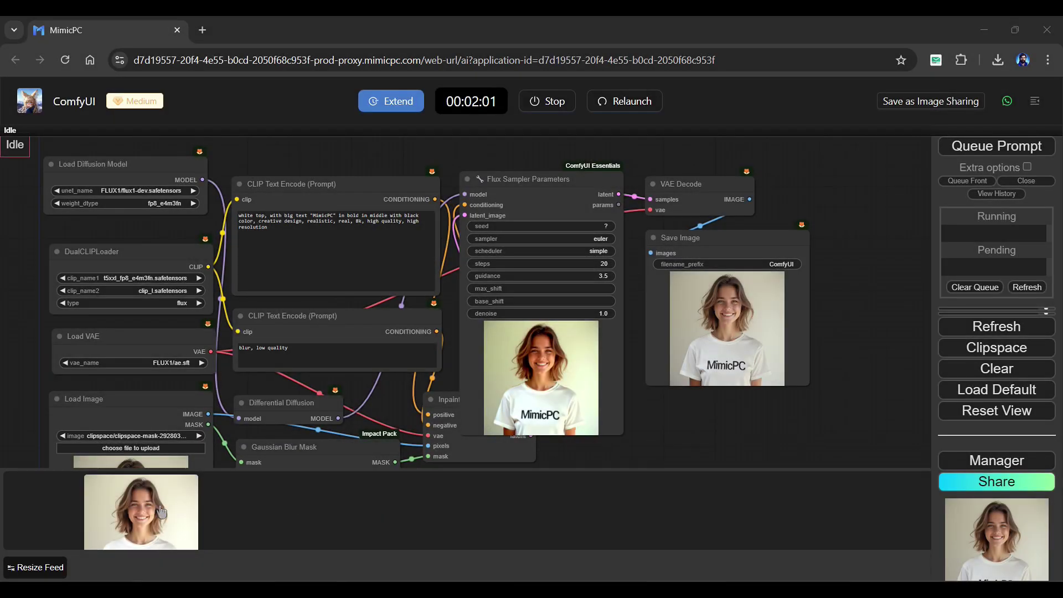
click(219, 523)
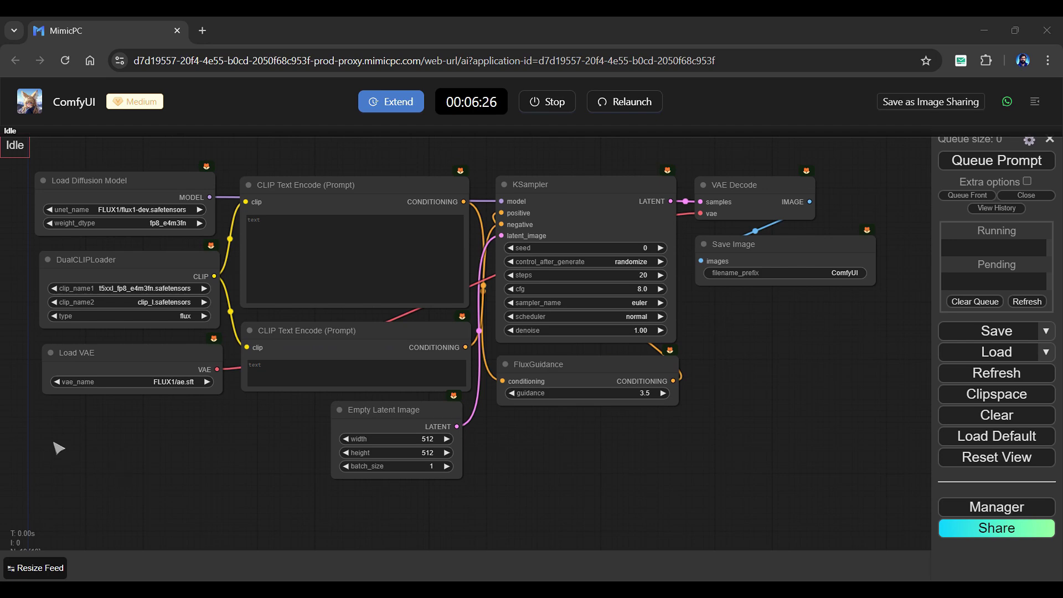
Add a Lora Loader with the anime LoRA between the model/CLIP loaders and KSampler/text encoders
double_click(58, 447)
text(lora loader)
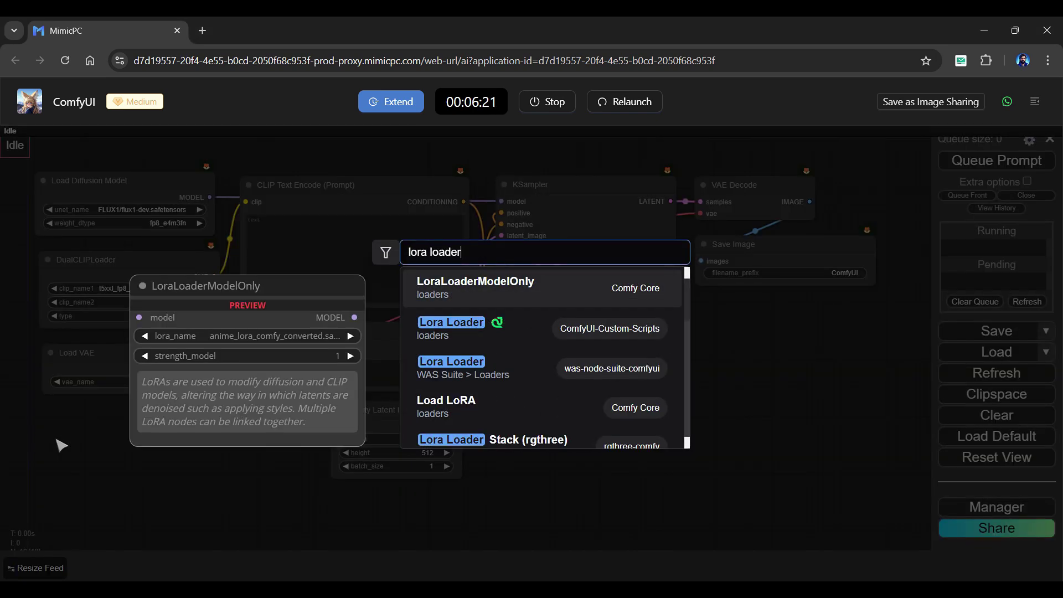
key(Return)
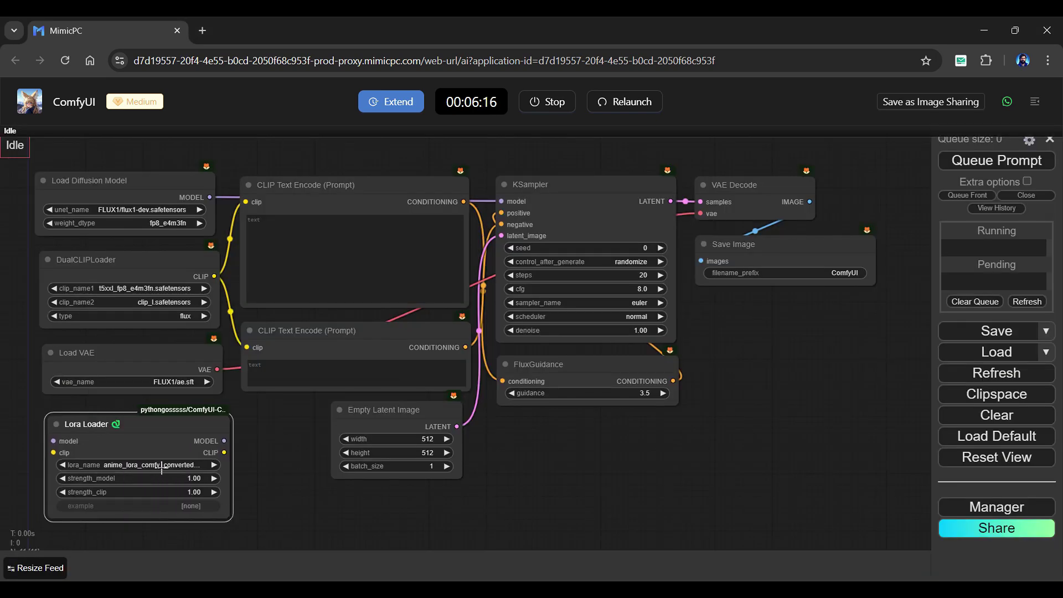
click(165, 467)
click(221, 470)
drag(53, 441, 209, 197)
drag(224, 441, 501, 202)
drag(53, 452, 214, 276)
drag(224, 453, 247, 202)
click(281, 482)
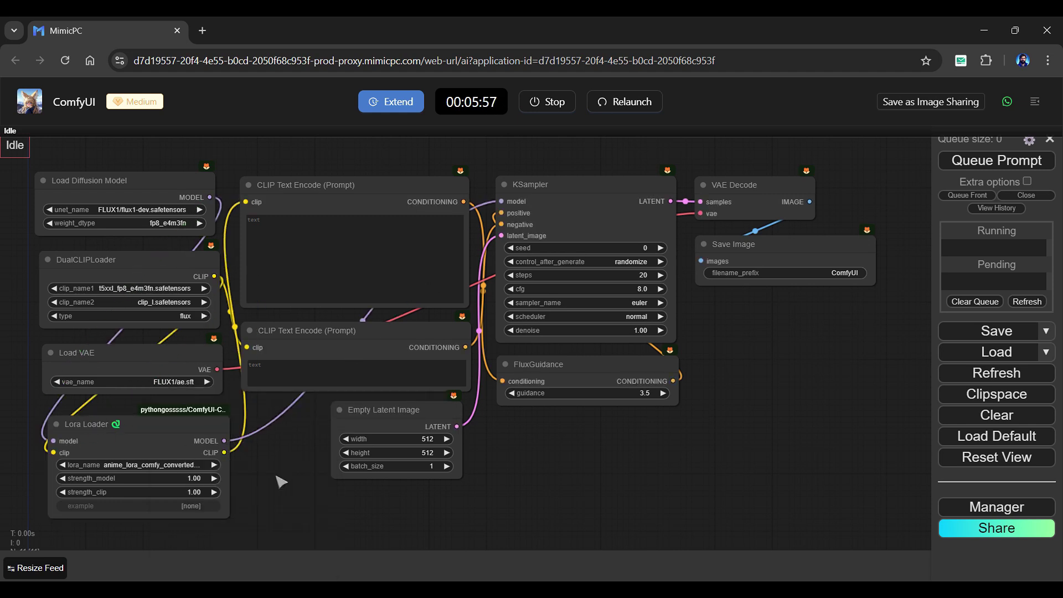
Paste the anime warrior-girl positive prompt and the negative prompt terms
click(312, 254)
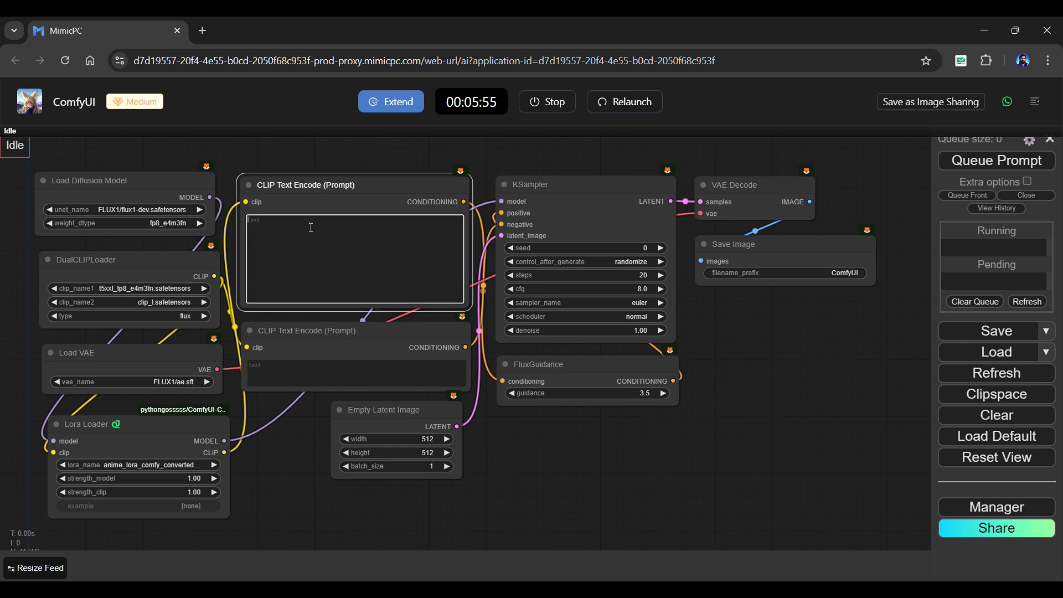
text(A vibrant and dynamic scene of a young anime warrior girl with flowing blue hair, wielding a glowing katana, in a mystical forest. She is dressed in traditional Japanese armor with modern touches, surrounded by floating cherry blossoms and ethereal light. The background features lush greenery and an ancient shrine, high detail, high quality, 8k resolution, capturing the essence of fantasy and adventure in anime.)
click(302, 374)
text(low, quality,)
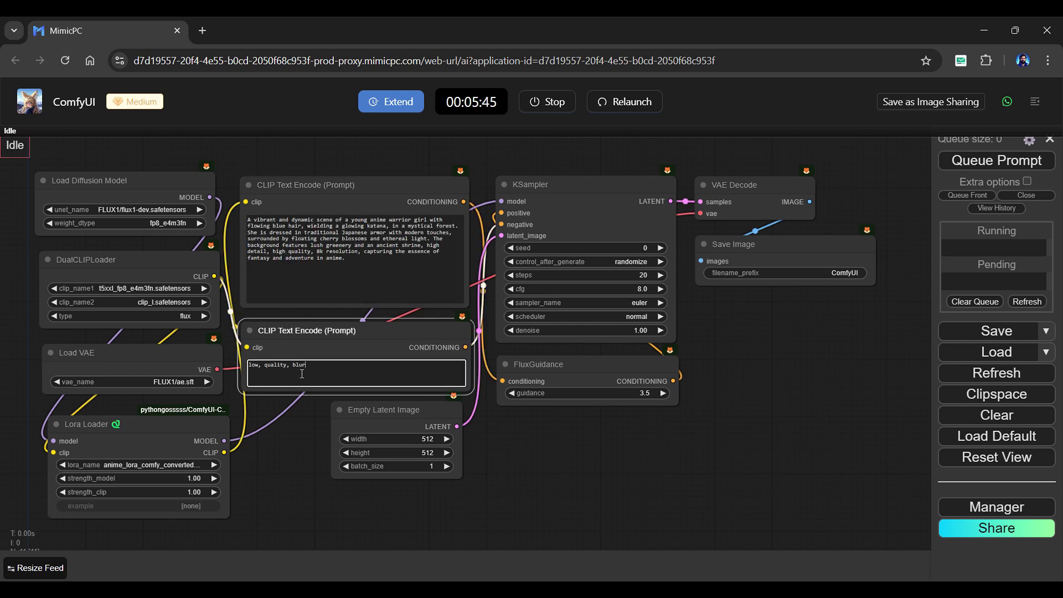
Set the Empty Latent Image to 1024×1024 and the KSampler cfg to 1.0
click(425, 438)
text(1024)
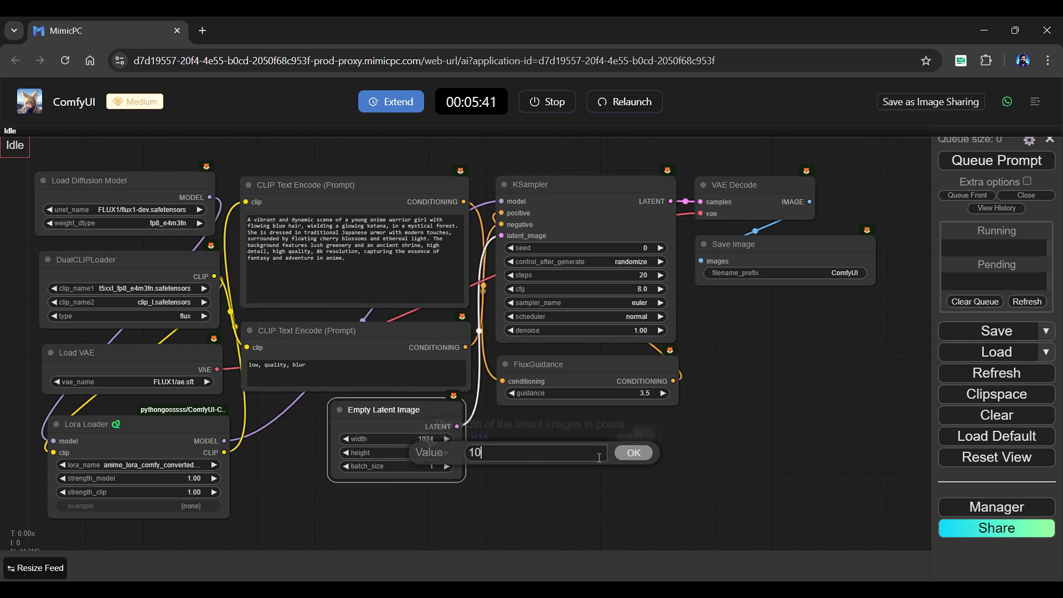
click(632, 462)
scroll(740, 387, up, 2)
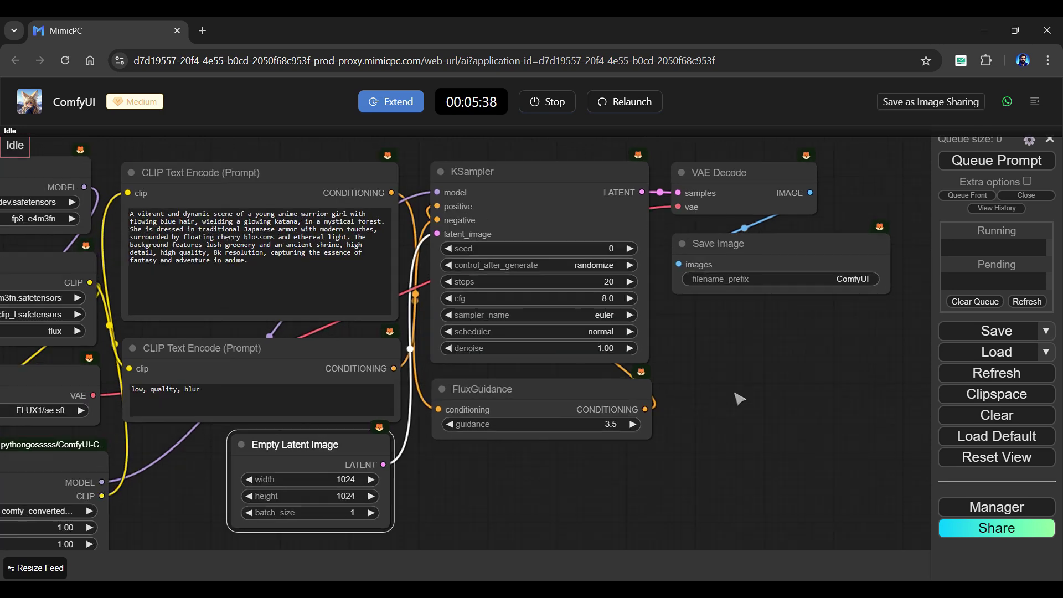
click(600, 300)
text(1)
key(Return)
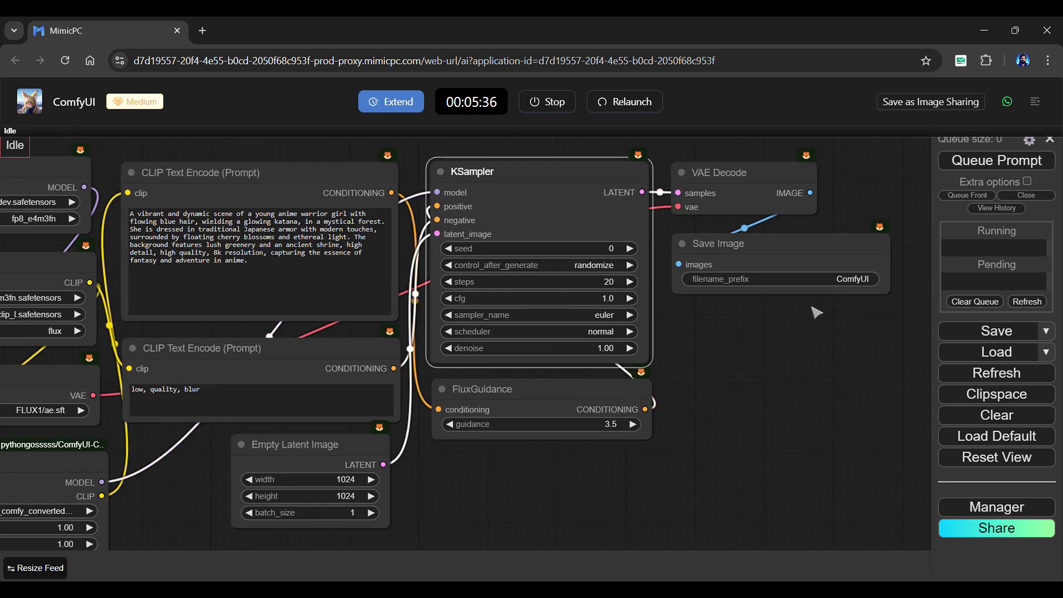
Switch the scheduler to simple, generate the anime warrior girl, and view it full size
click(603, 333)
click(609, 390)
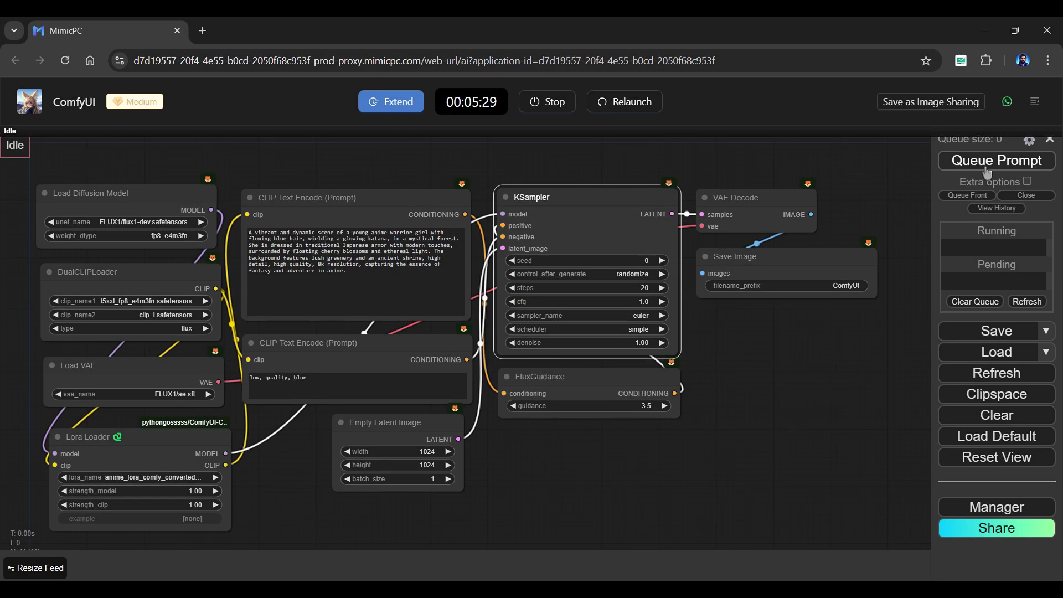
click(987, 166)
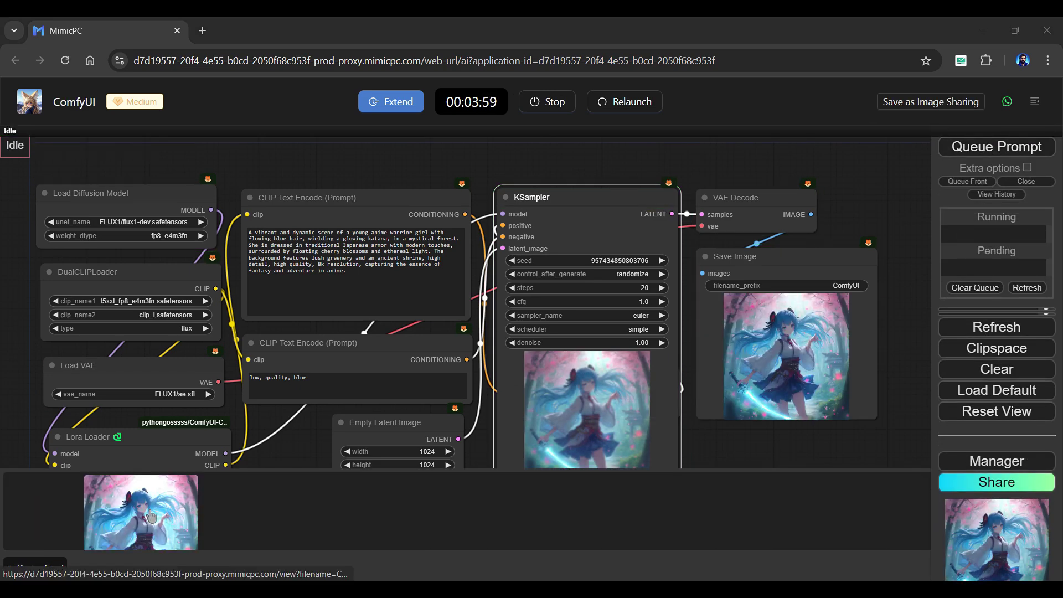
click(141, 512)
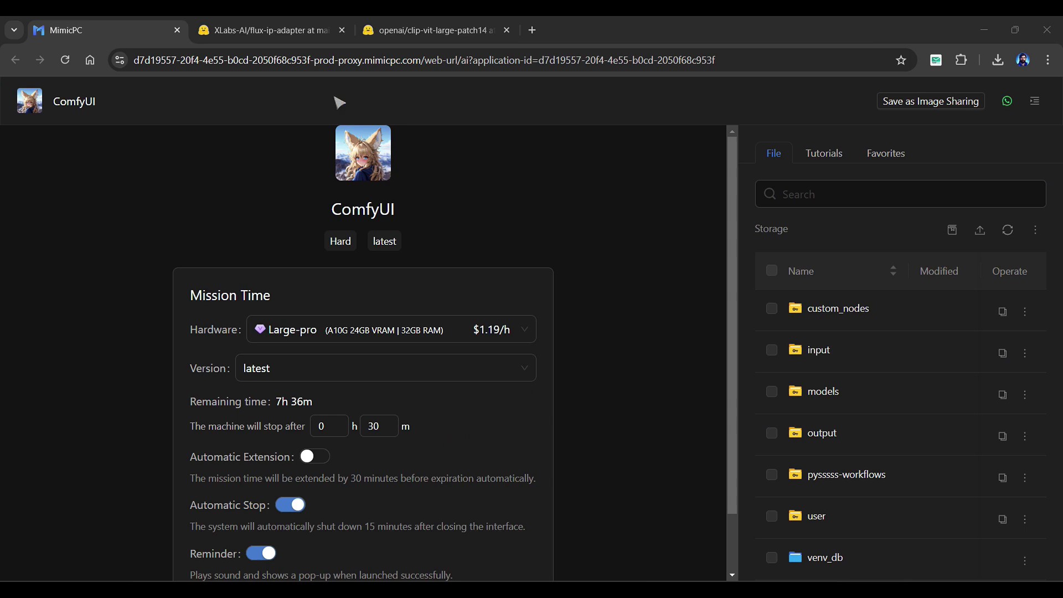
Check the flux-ip-adapter download page, then open models/xlabs/ipadapters storage and its upload area
click(279, 29)
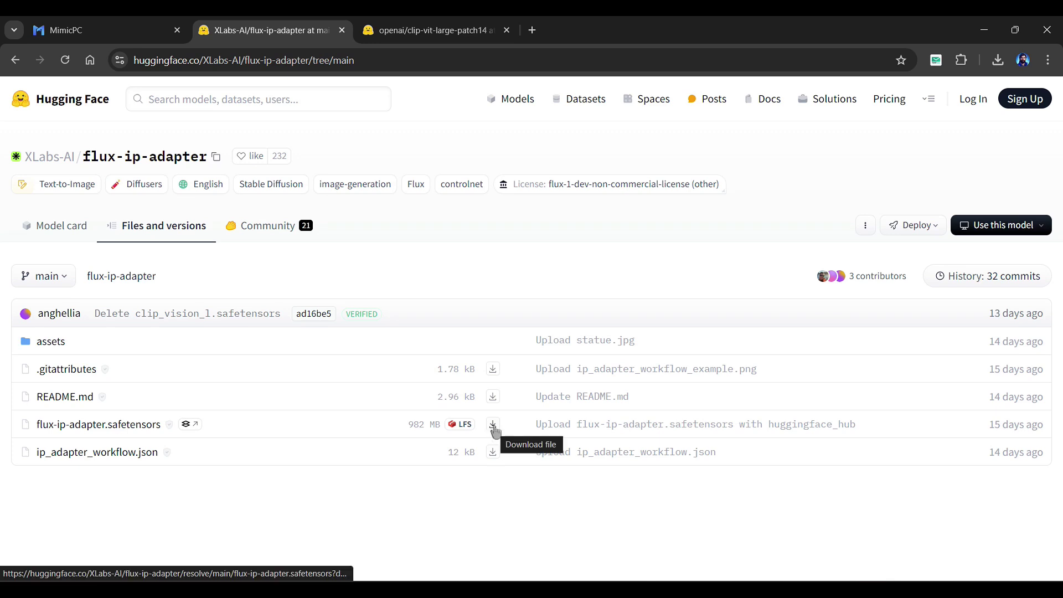
key(ctrl+1)
click(824, 392)
scroll(831, 471, down, 10)
click(802, 558)
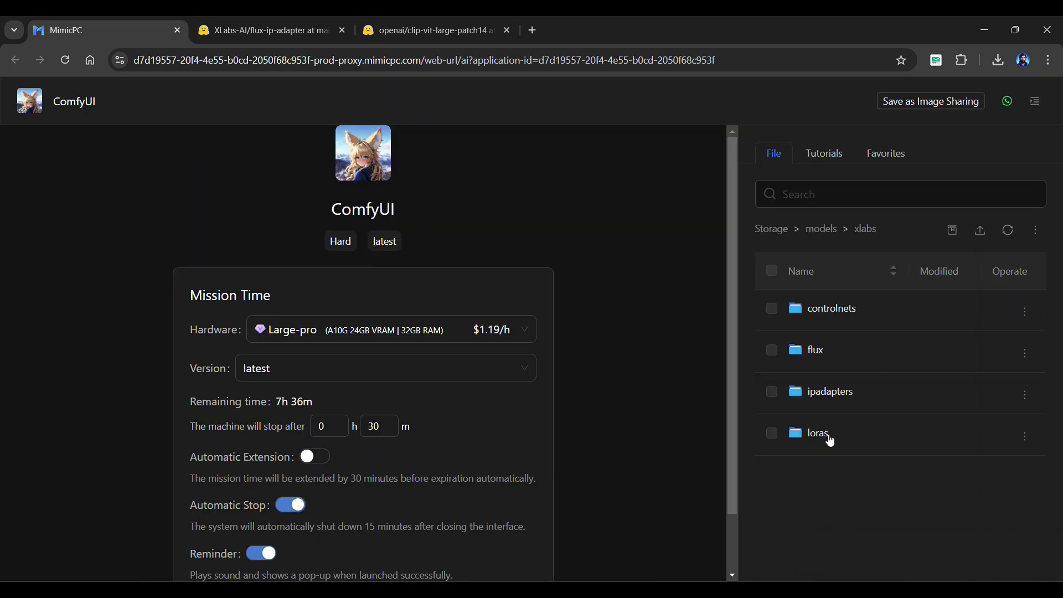
click(831, 394)
click(981, 230)
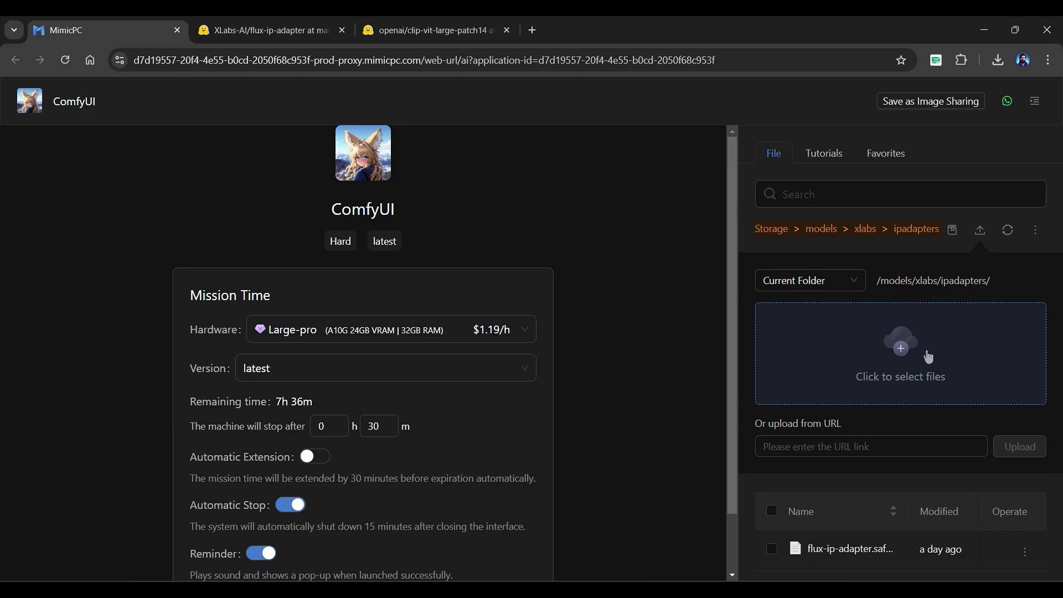
Review the clip-vit-large-patch14 files, then open the models/clip_vision storage folder
key(ctrl+3)
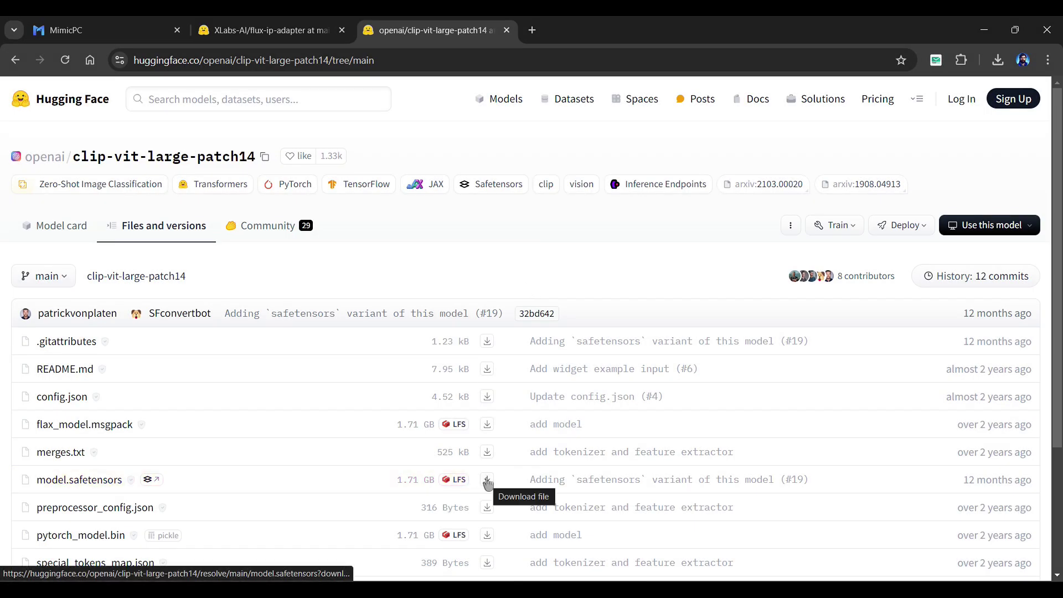
click(105, 30)
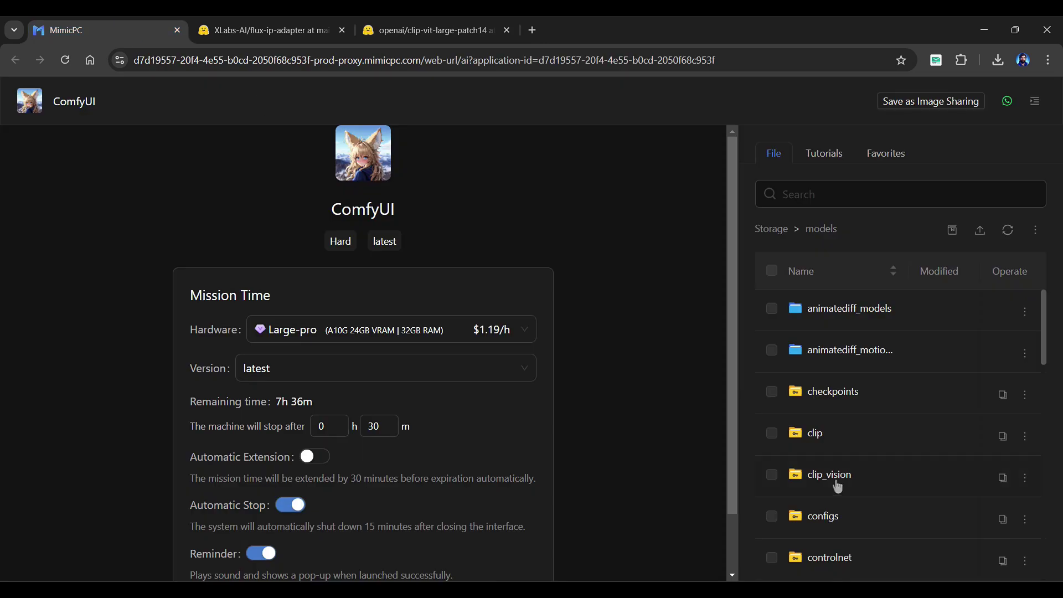
click(841, 480)
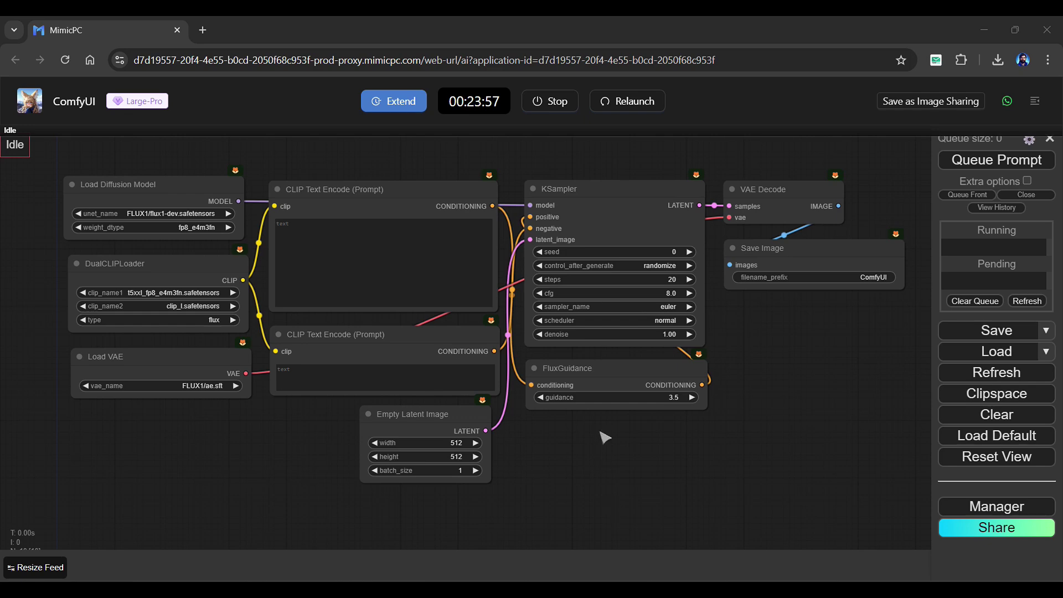
Replace the KSampler with an Xlabs Sampler node
click(586, 233)
key(Delete)
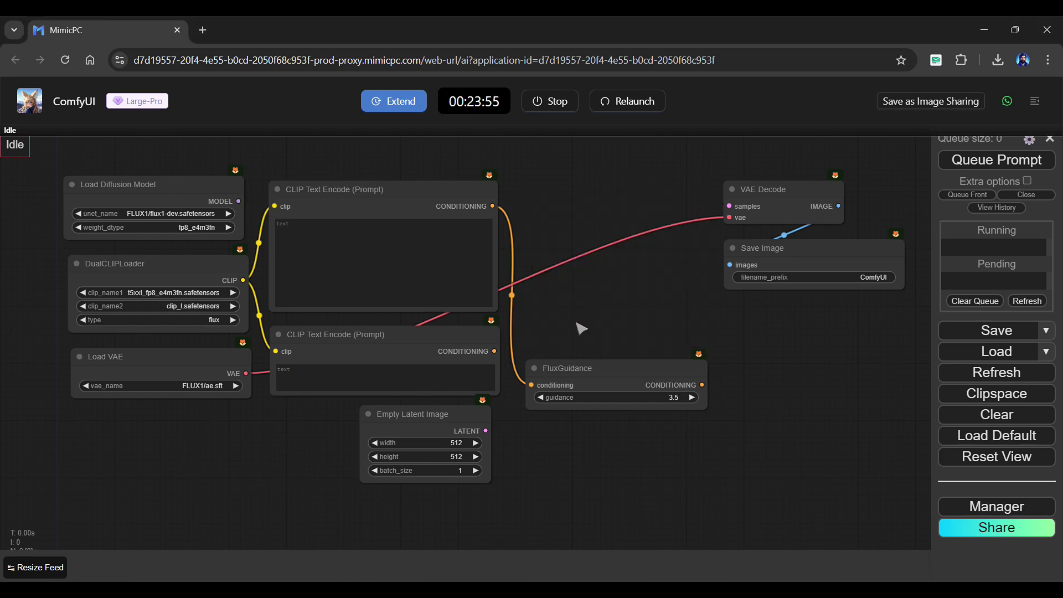
click(575, 368)
double_click(536, 201)
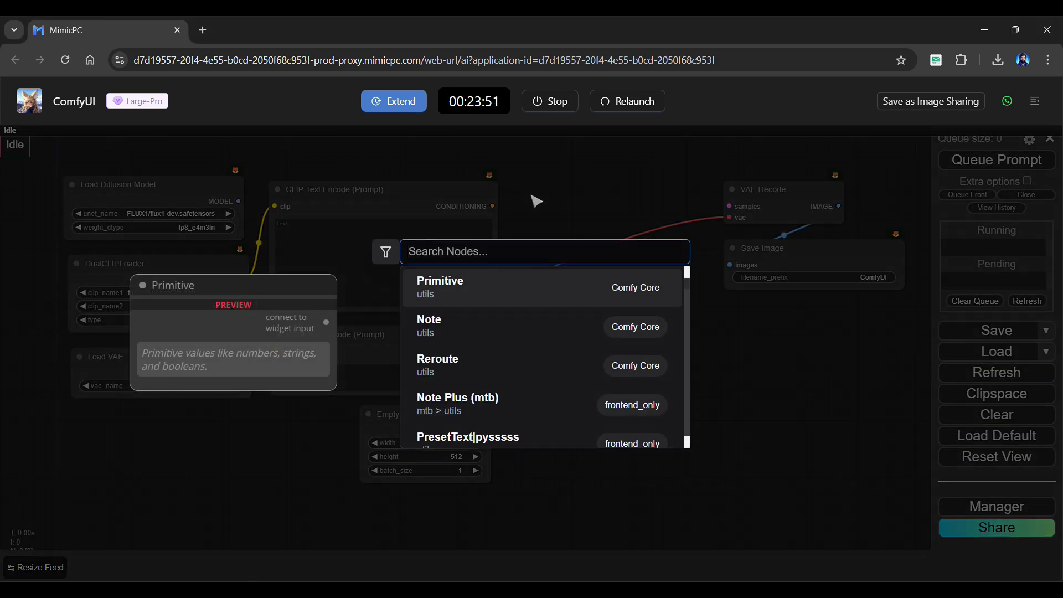
text(xlabs)
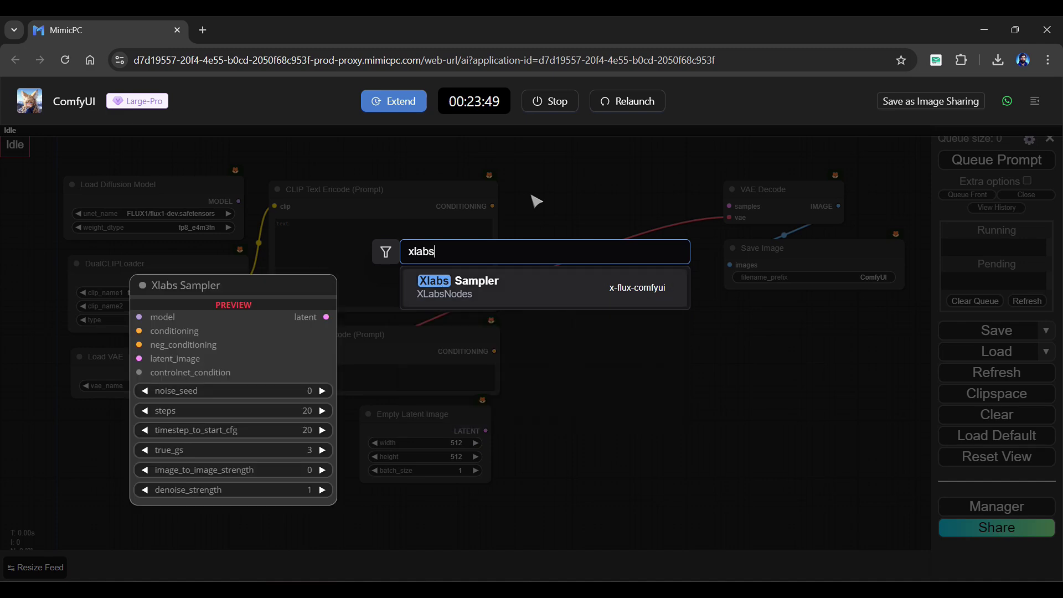
key(Return)
Add Load Image, Load Flux IPAdatpter and Apply Flux IPAdapter nodes
drag(80, 440, 198, 303)
double_click(198, 303)
text(loa)
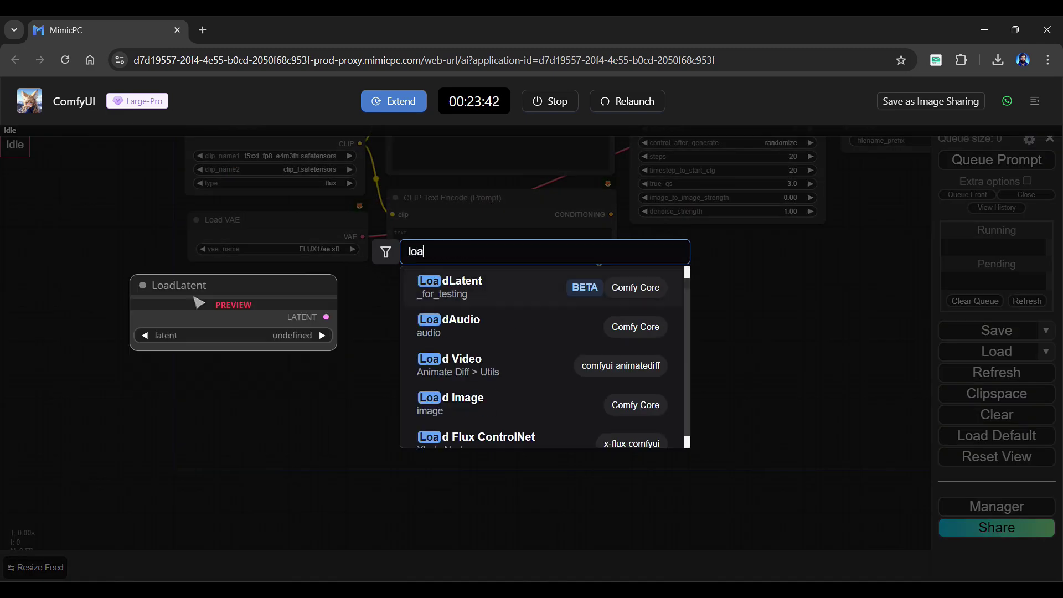
text(d image)
key(Return)
double_click(395, 293)
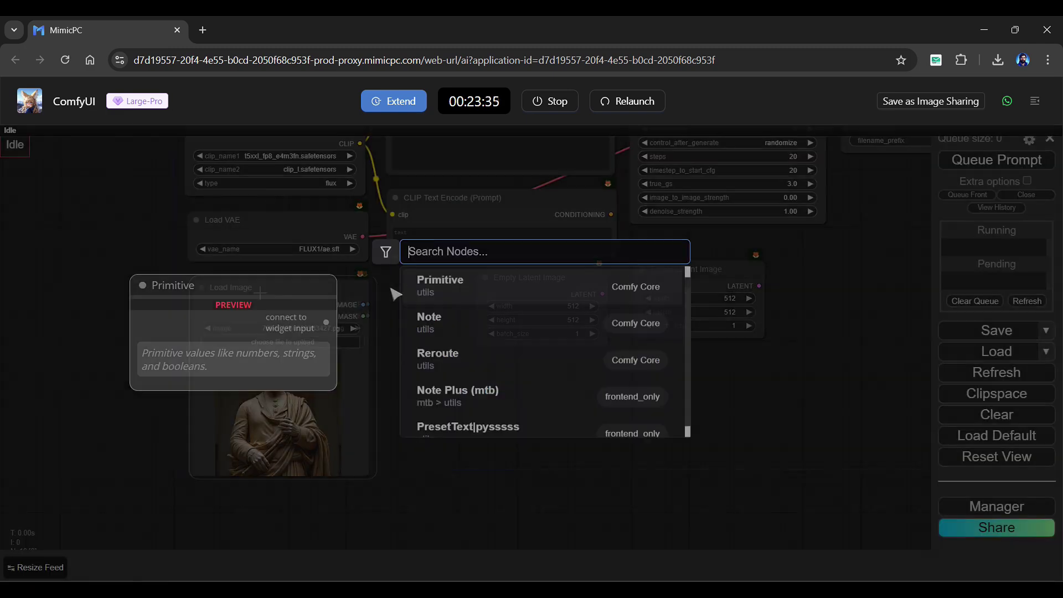
text(load flux)
key(Down)
key(Return)
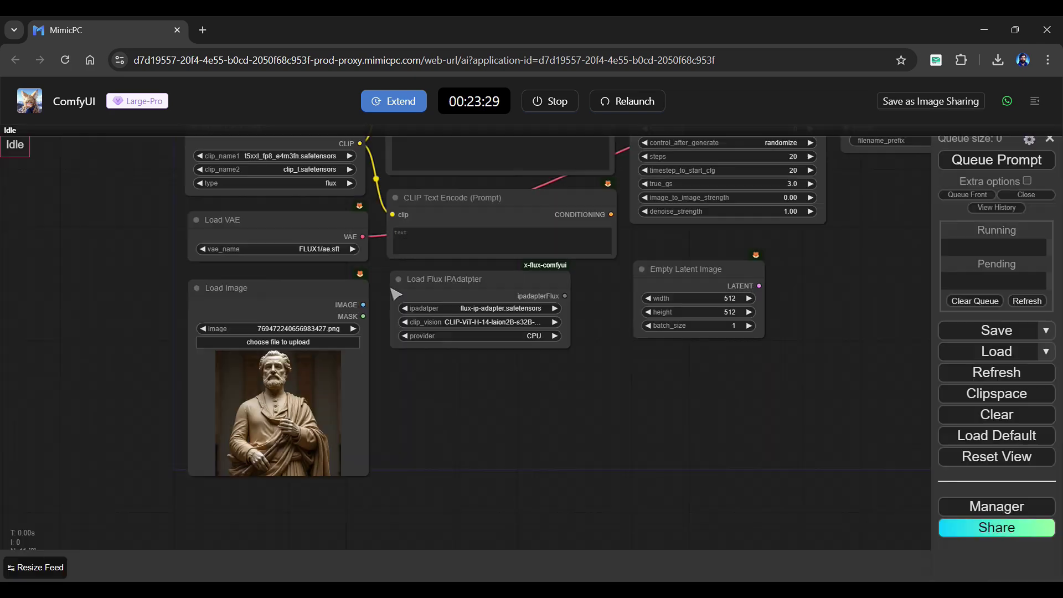
double_click(393, 381)
text(apply flux)
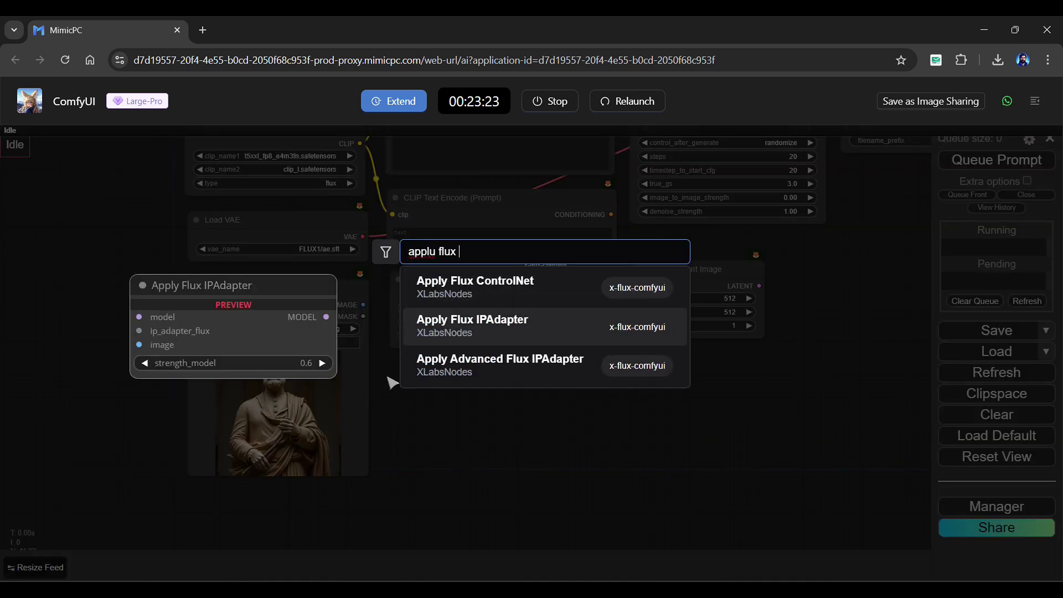
key(Down)
key(Return)
Wire image, IPAdapter and model into Apply Flux IPAdapter, then model, prompts and latent into Xlabs Sampler
drag(619, 350, 568, 428)
drag(312, 383, 347, 487)
drag(515, 374, 348, 476)
drag(304, 142, 347, 464)
drag(519, 466, 584, 161)
drag(561, 293, 584, 172)
drag(708, 364, 584, 184)
drag(783, 353, 769, 408)
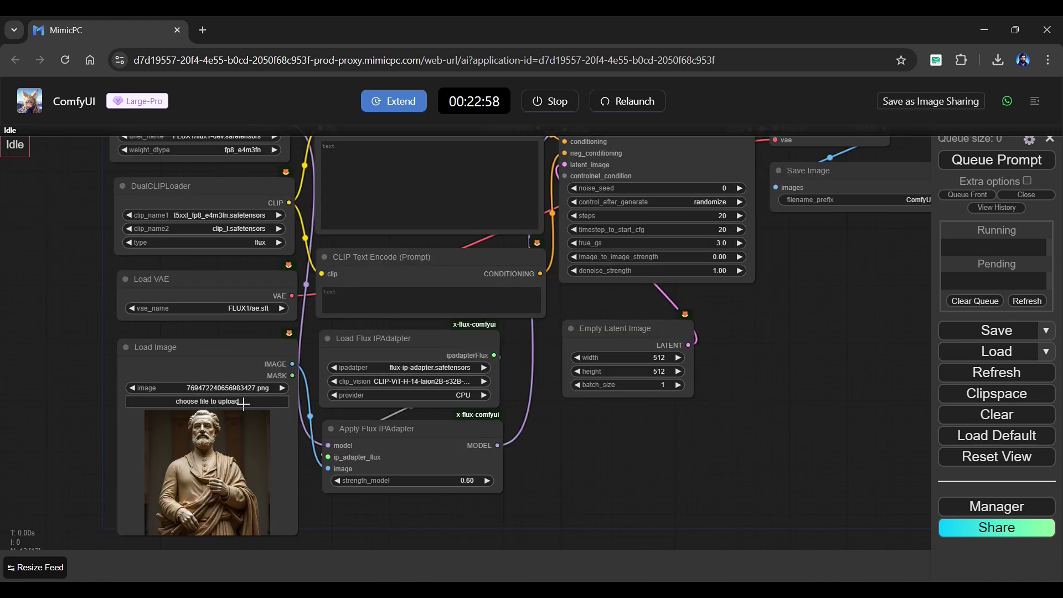
Choose model.safetensors as the clip vision model and set IPAdapter strength to 1.00
click(440, 319)
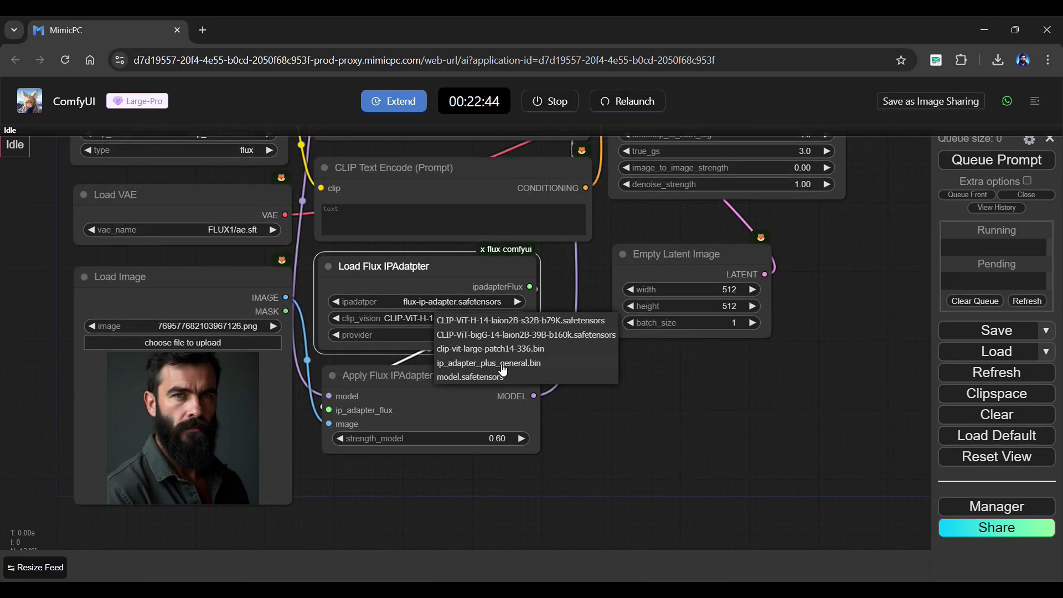
click(498, 374)
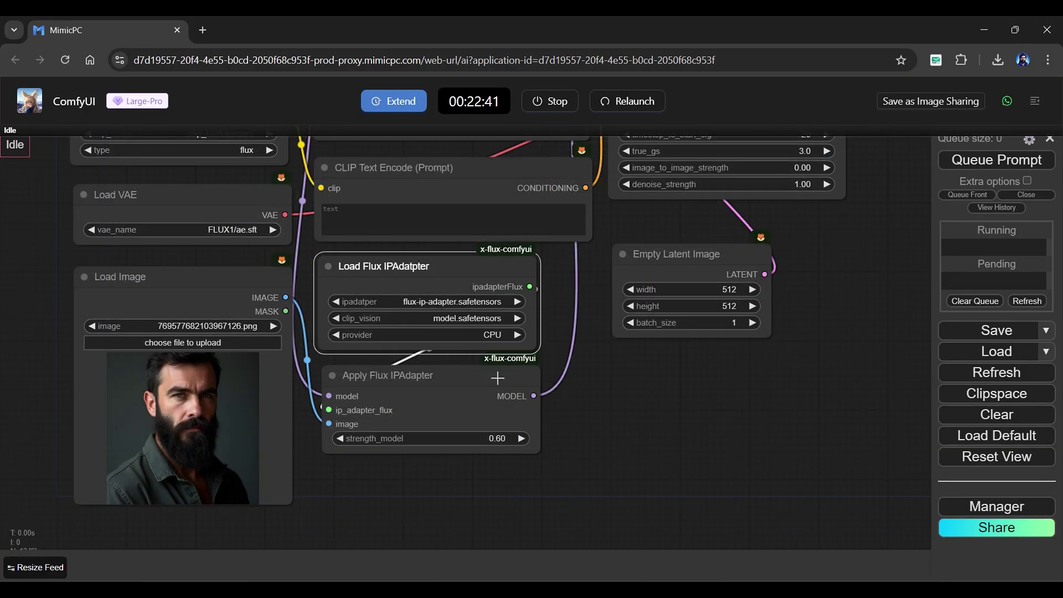
click(489, 438)
key(Return)
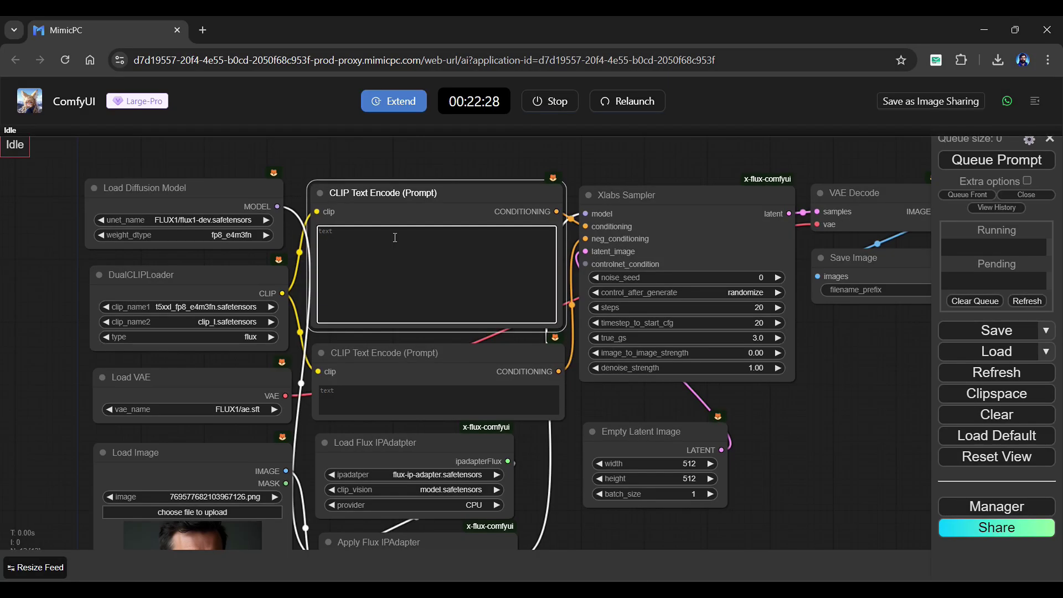
Append 'wearing sunglasses' to the prompt text
text(wearing sunglasses)
click(814, 432)
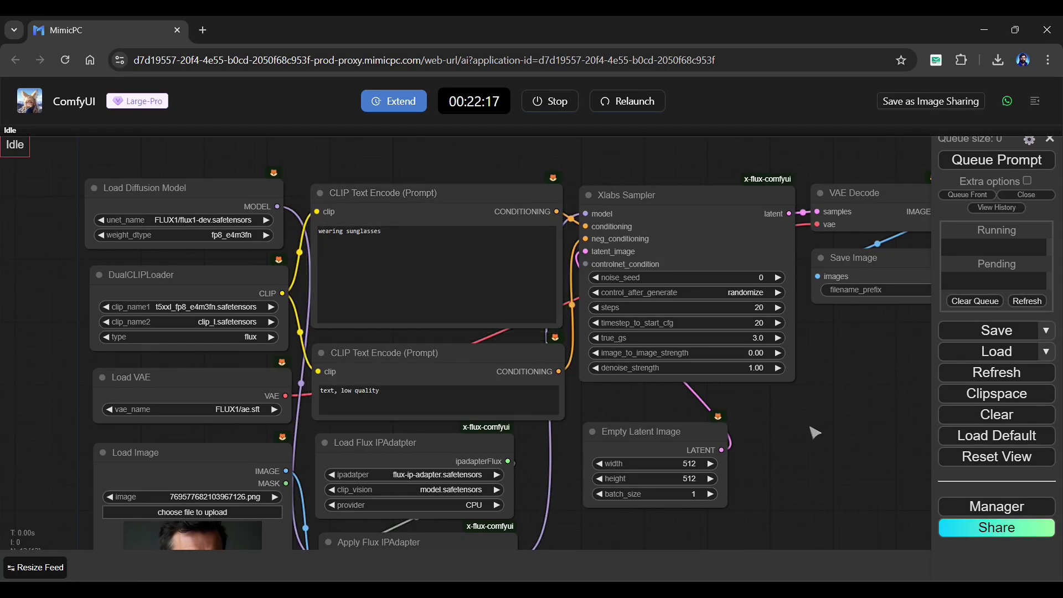
drag(849, 413, 743, 437)
scroll(700, 439, up, 2)
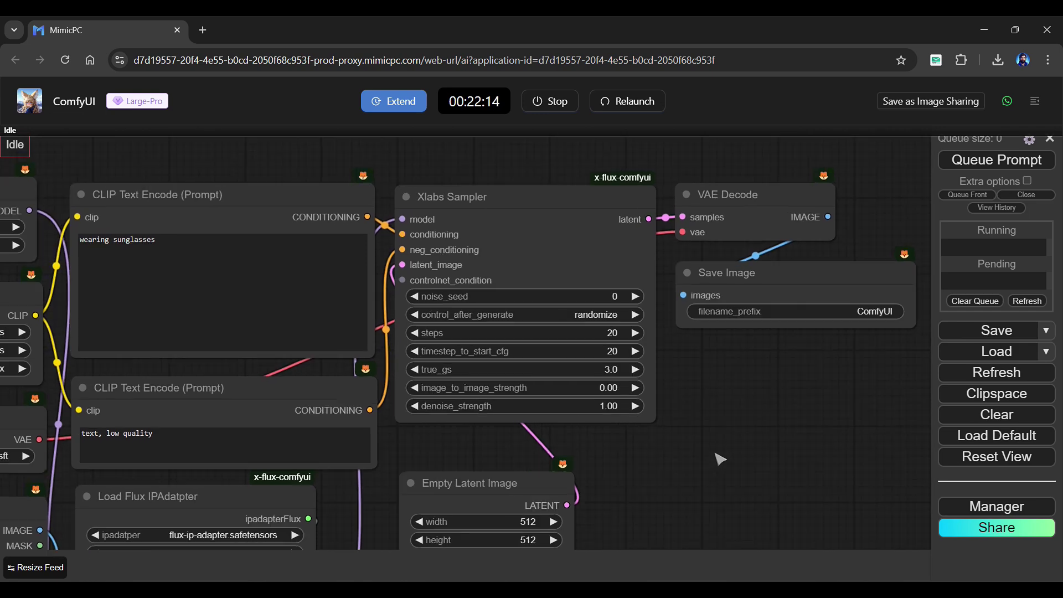
Enter Xlabs Sampler steps 50, timestep_to_start_cfg 1 and true_gs 3.5
click(613, 333)
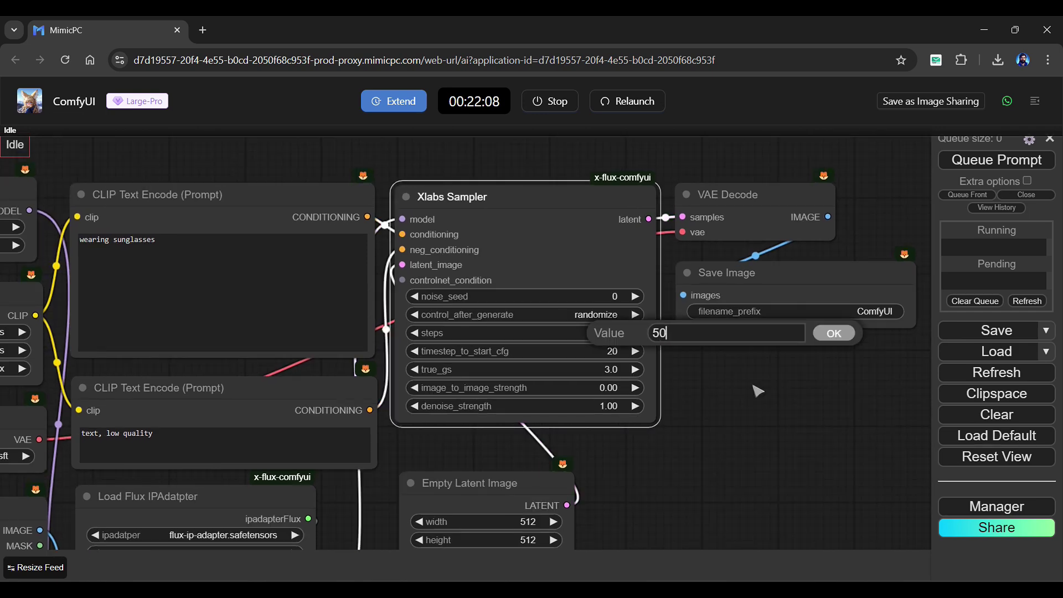
key(Return)
click(615, 351)
text(1)
click(842, 353)
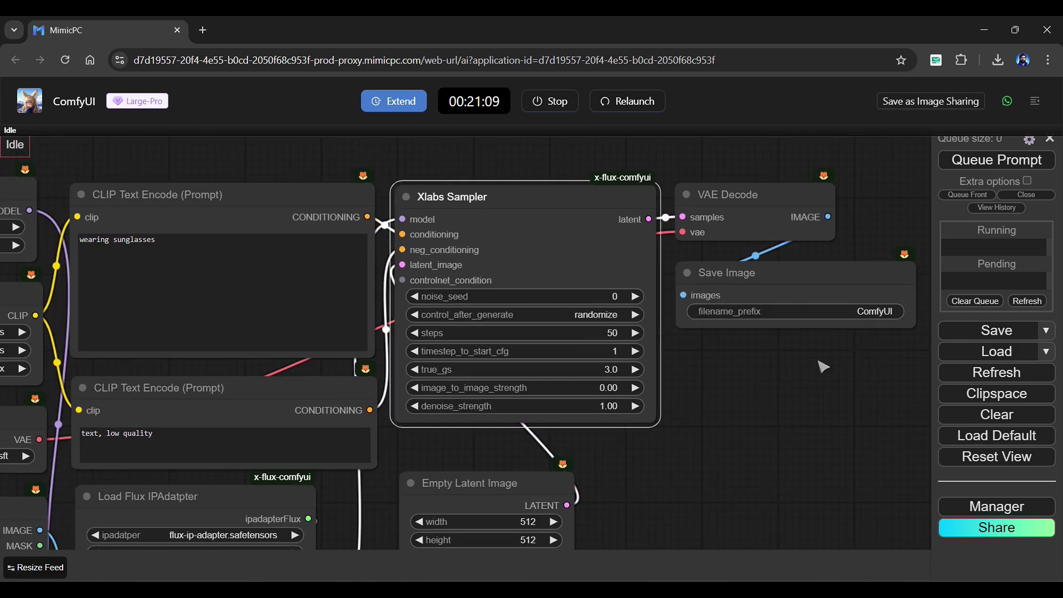
click(600, 369)
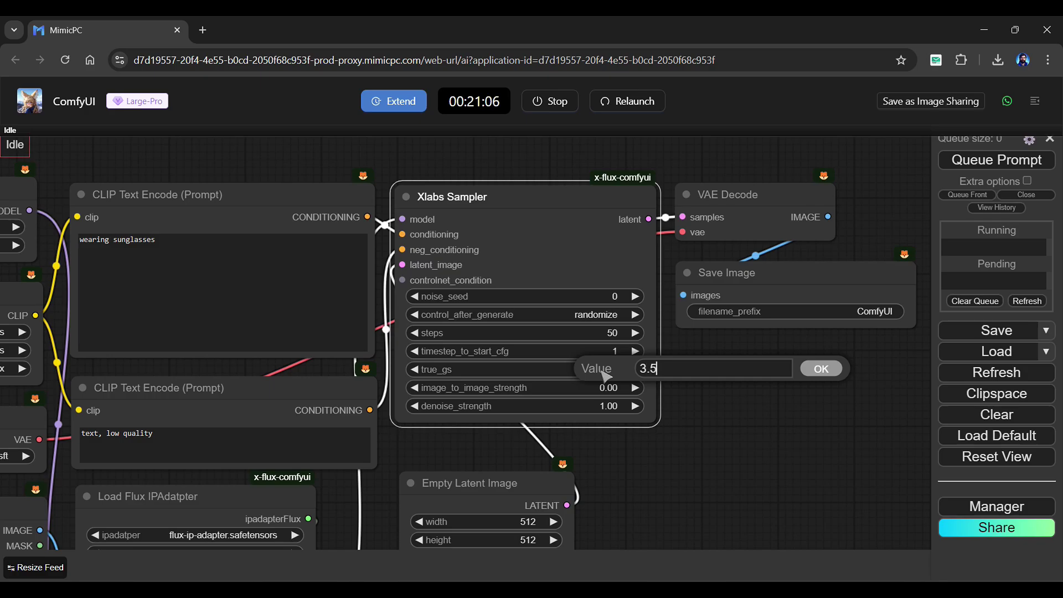
text(3.5)
key(Return)
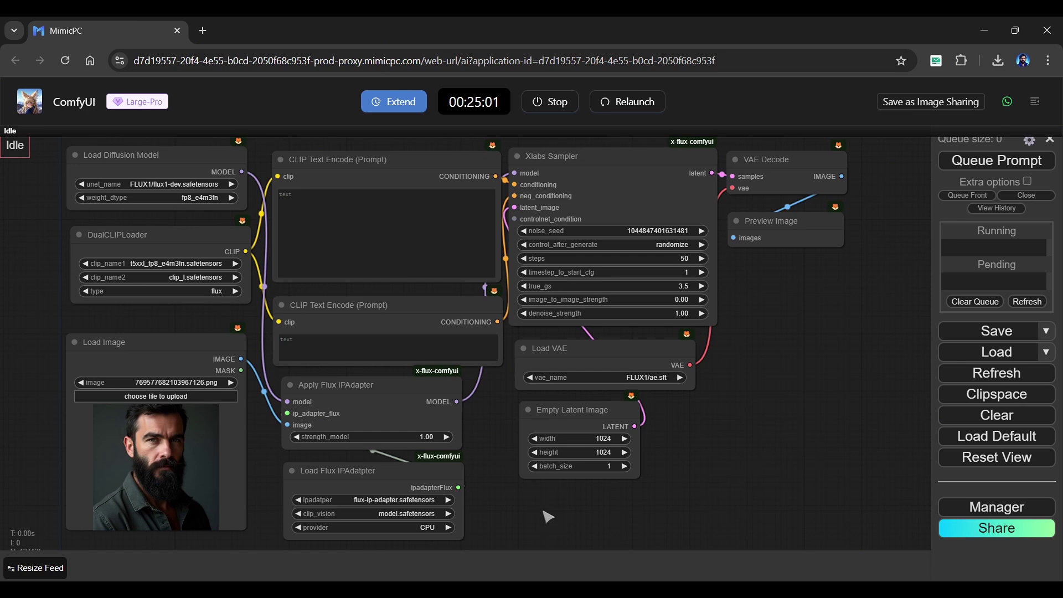
Add a Lora Loader node loaded with the realism LoRA file
double_click(533, 512)
text(lora loader)
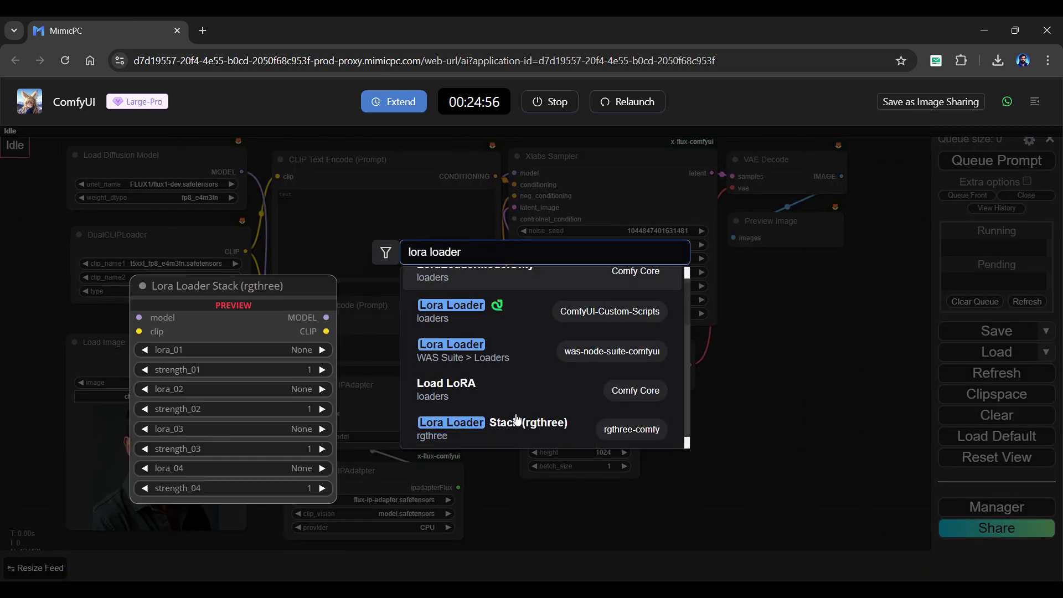
click(504, 311)
click(624, 462)
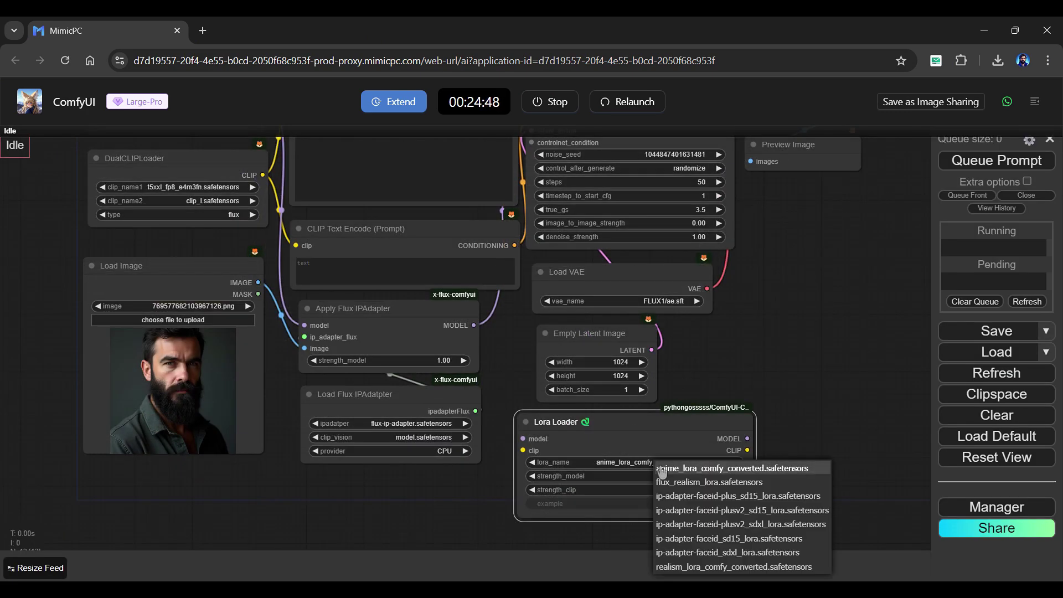
click(815, 567)
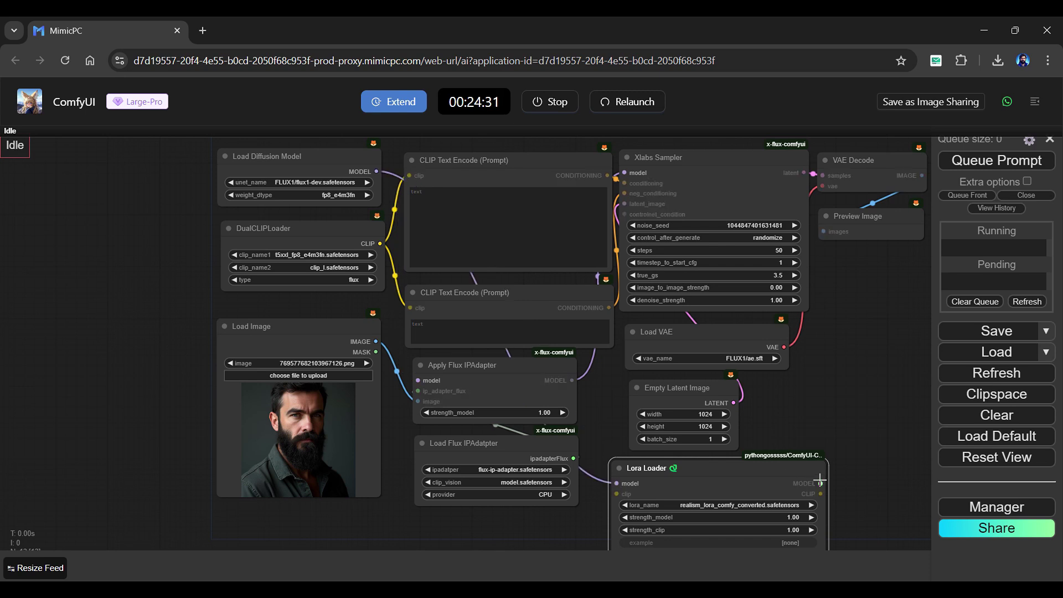
Feed the LoRA model into Apply Flux IPAdapter, paste the positive prompt and run the workflow
drag(821, 483, 418, 380)
drag(380, 244, 653, 490)
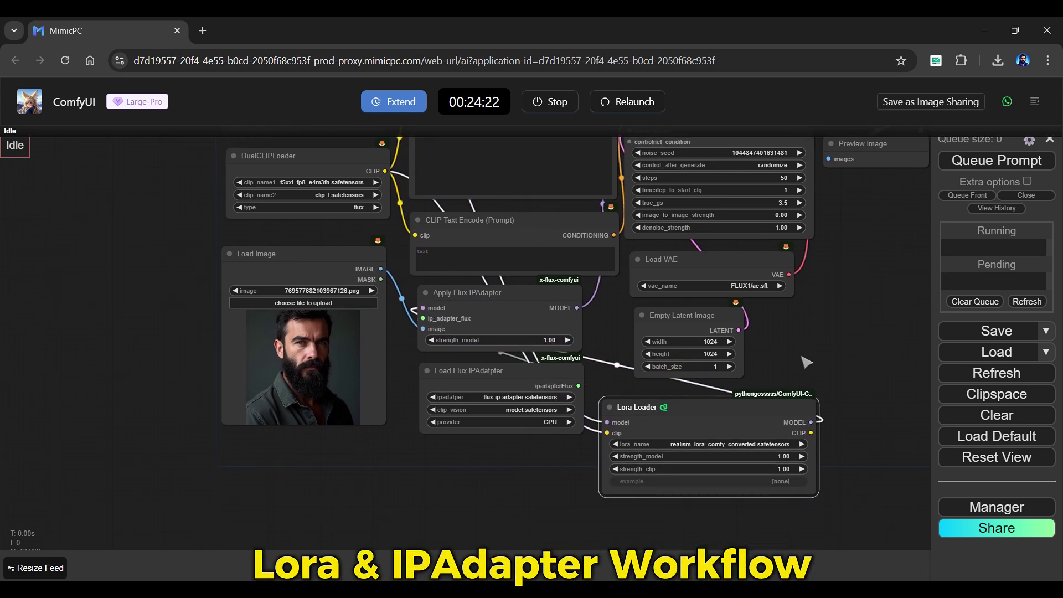
scroll(695, 405, down, 3)
drag(695, 405, 517, 460)
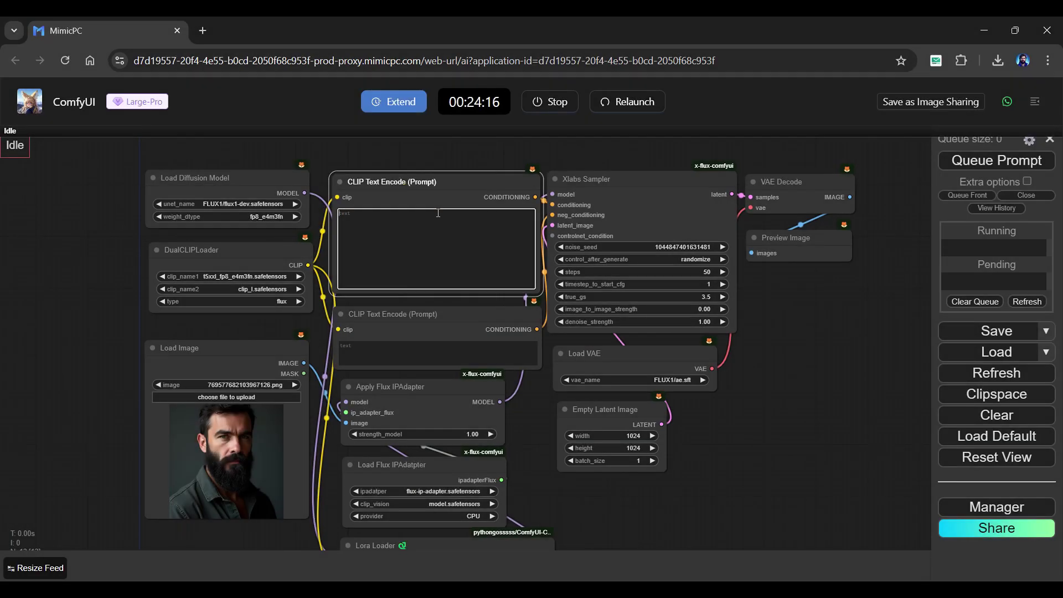
text(curly brown hairs, wearing glasses, smiling face)
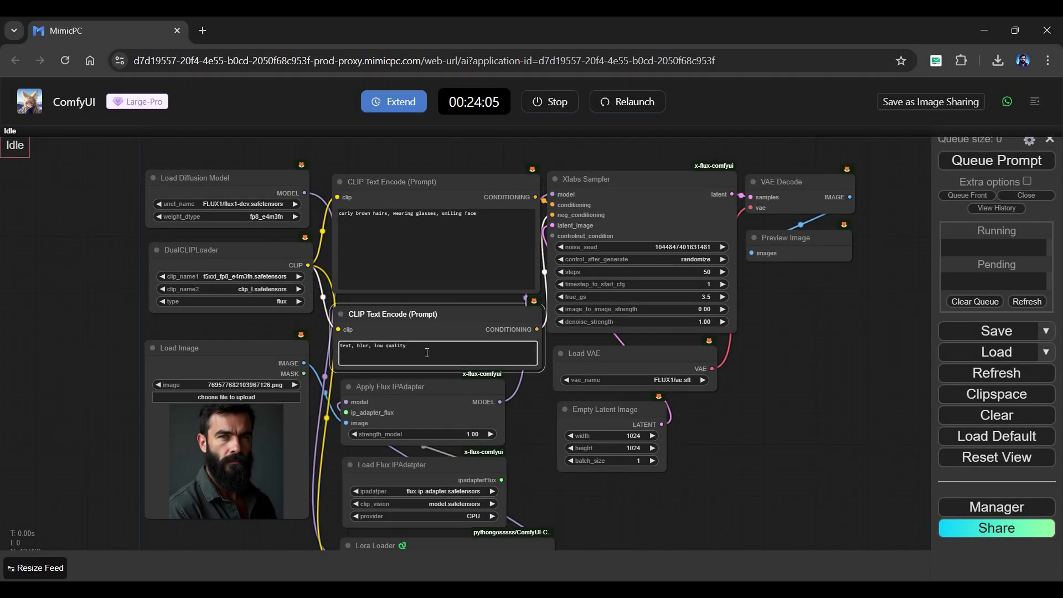
key(ctrl+Return)
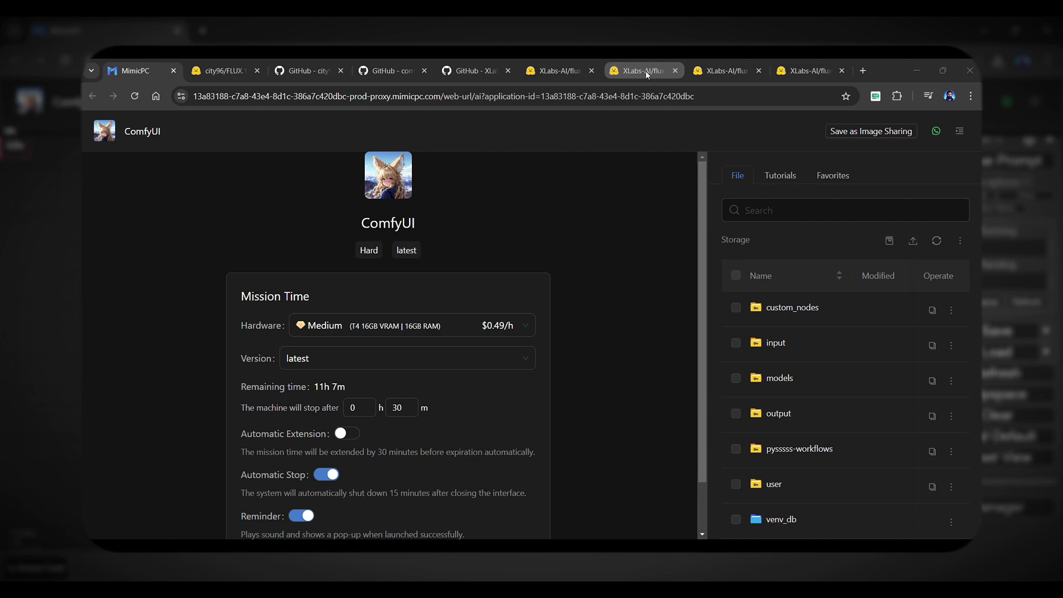
View the XLabs flux-controlnet hed-v3, canny-v3 and depth-v3 pages on Hugging Face
click(646, 71)
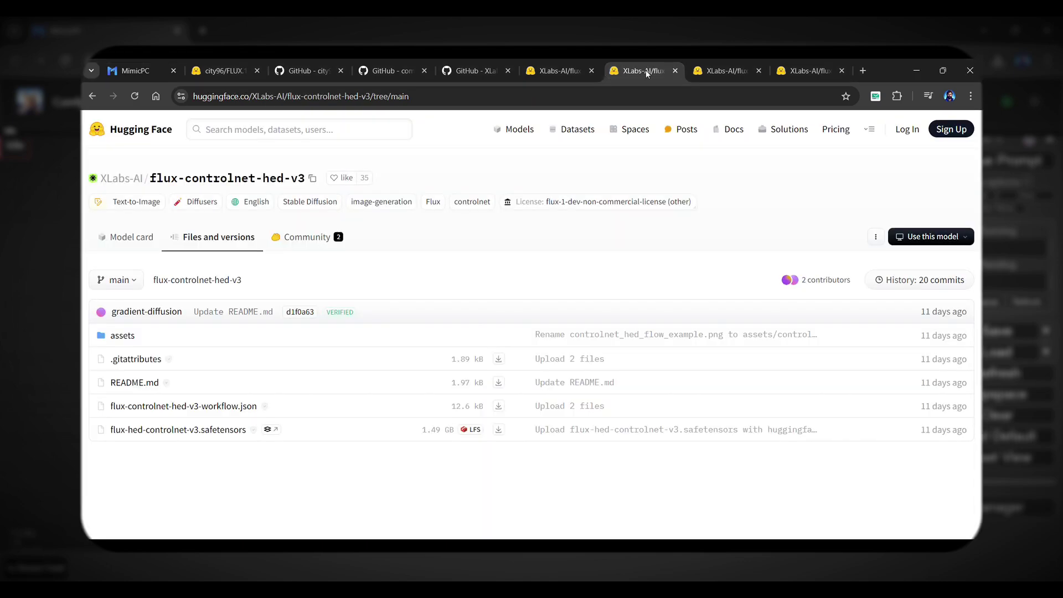
click(726, 71)
click(811, 71)
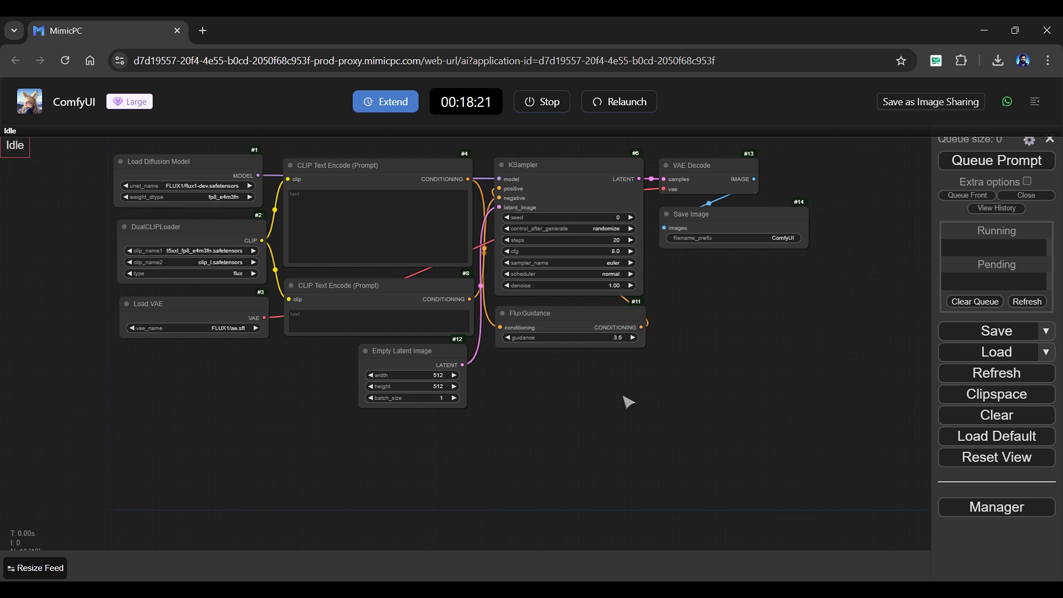
Delete the KSampler, FluxGuidance and top CLIP Text Encode nodes
click(560, 188)
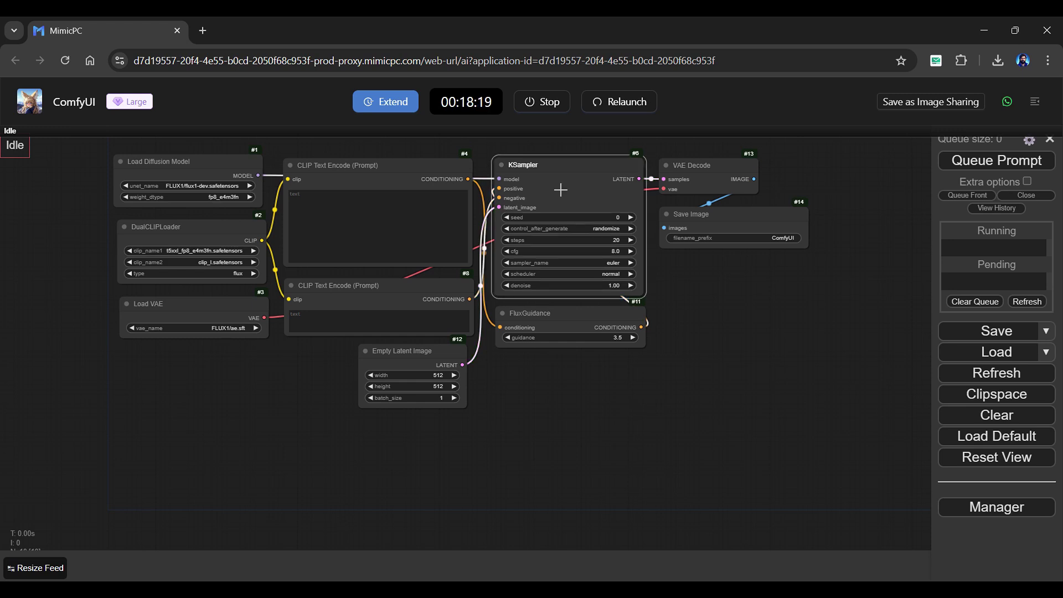
key(Delete)
click(565, 314)
key(Delete)
click(382, 184)
key(Delete)
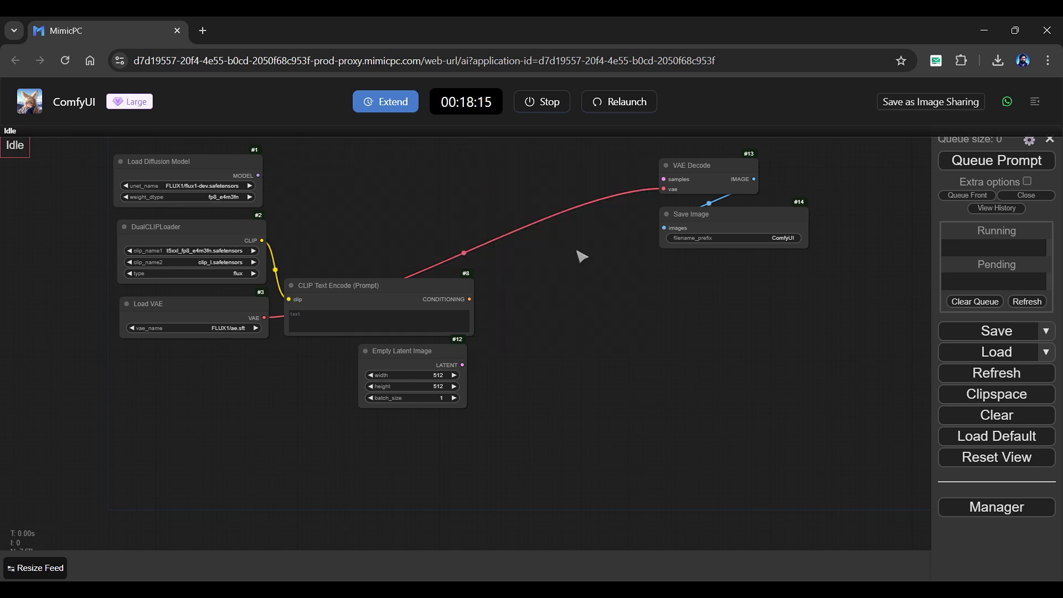
Add CLIPTextEncodeFlux, Xlabs Sampler and Load Image nodes
double_click(299, 165)
text(cliptextencodefl)
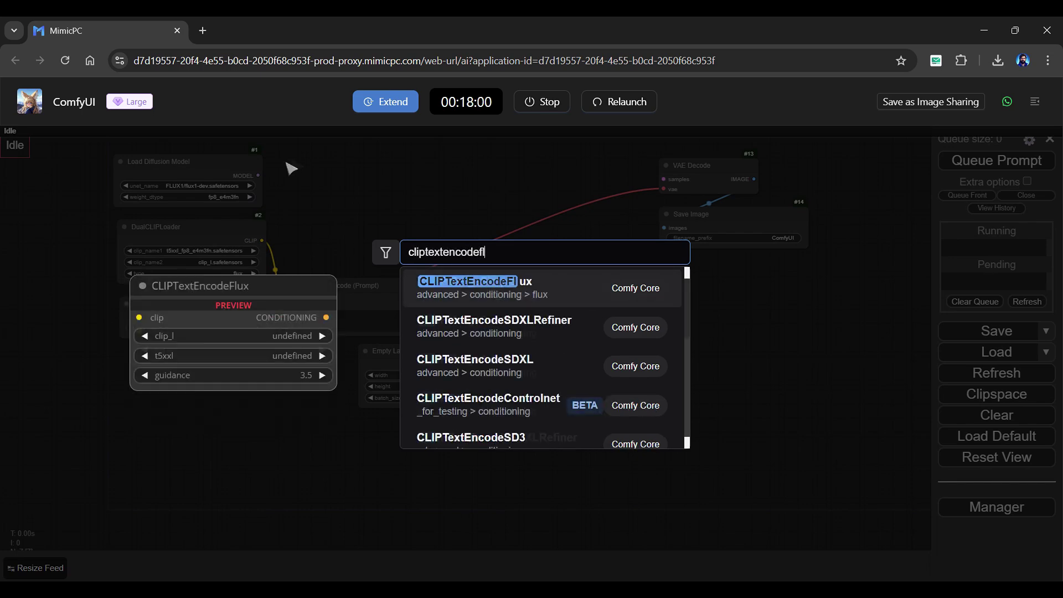
key(Return)
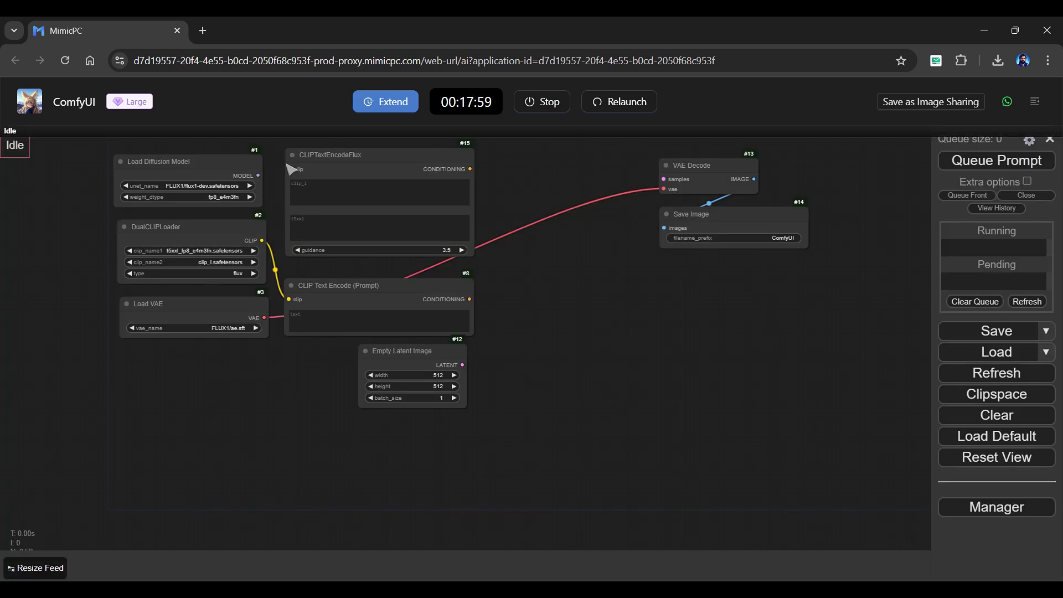
double_click(499, 163)
text(xlab)
key(Return)
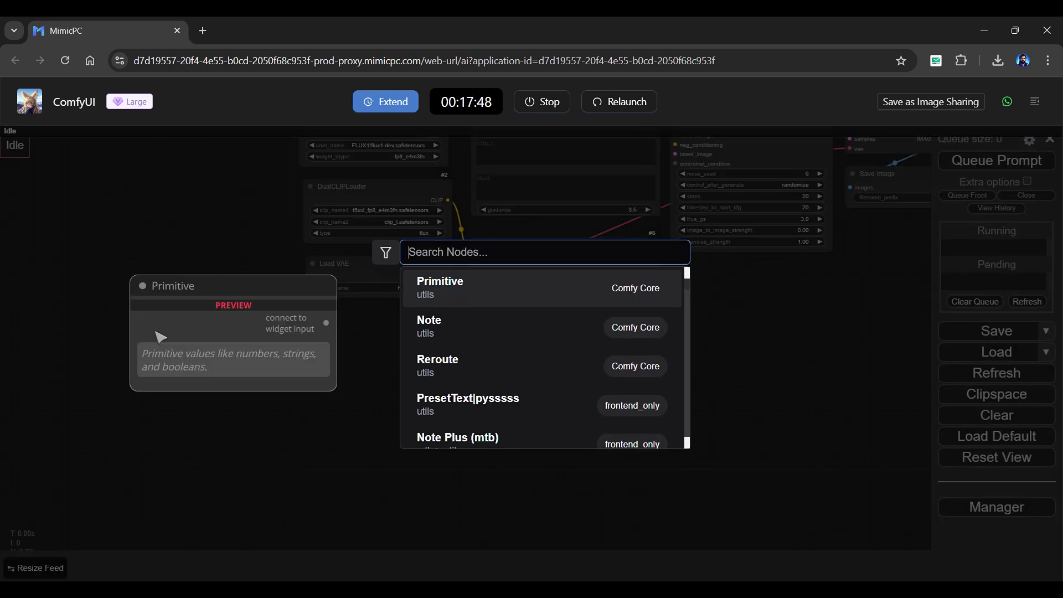
text(load ima)
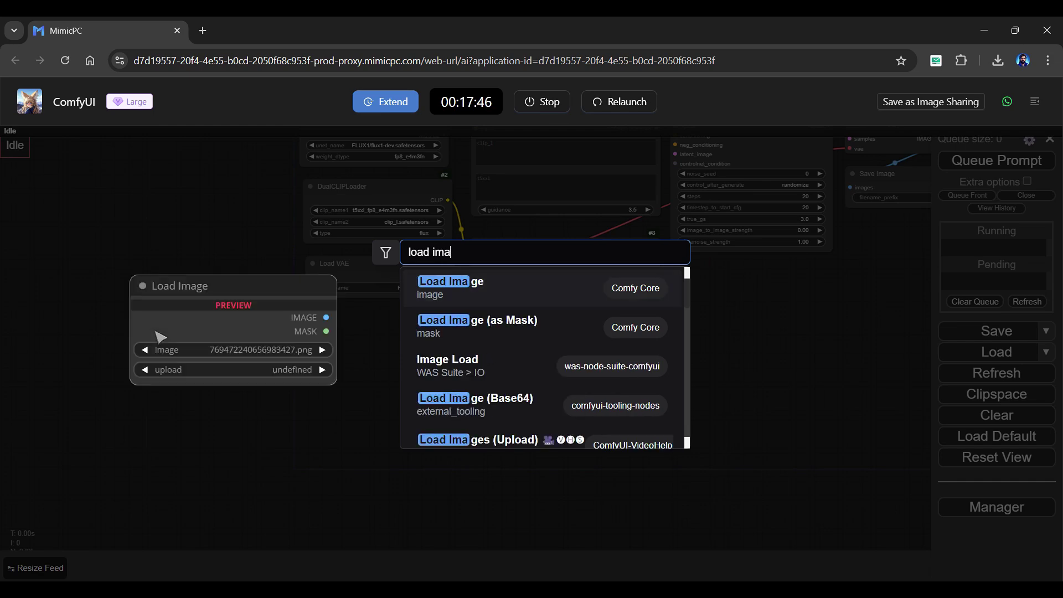
key(Return)
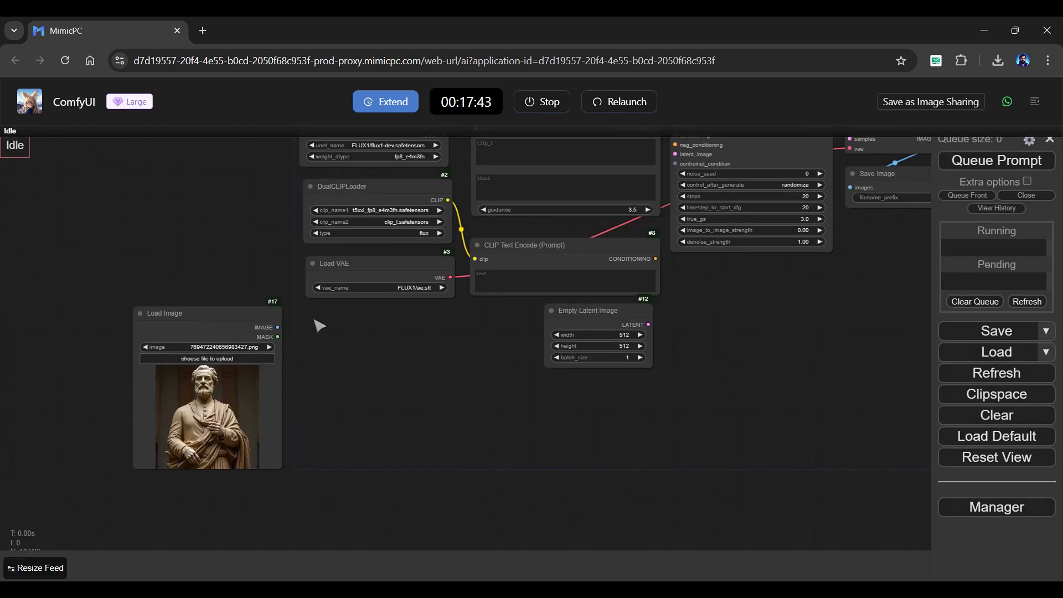
Add HED Soft-Edge Lines, Apply Flux ControlNet and Preview Image nodes
double_click(319, 324)
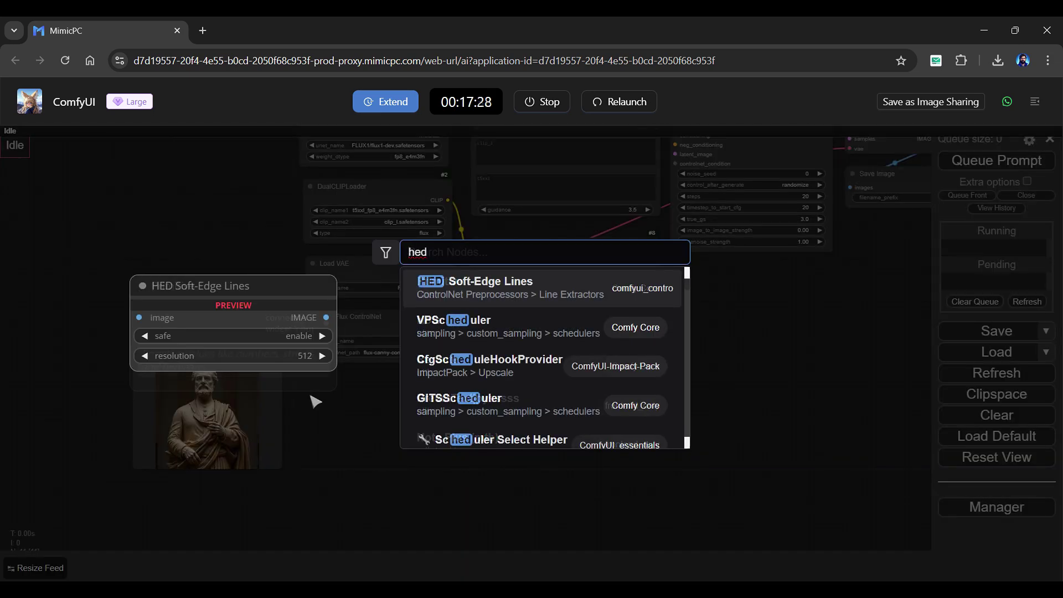
key(Return)
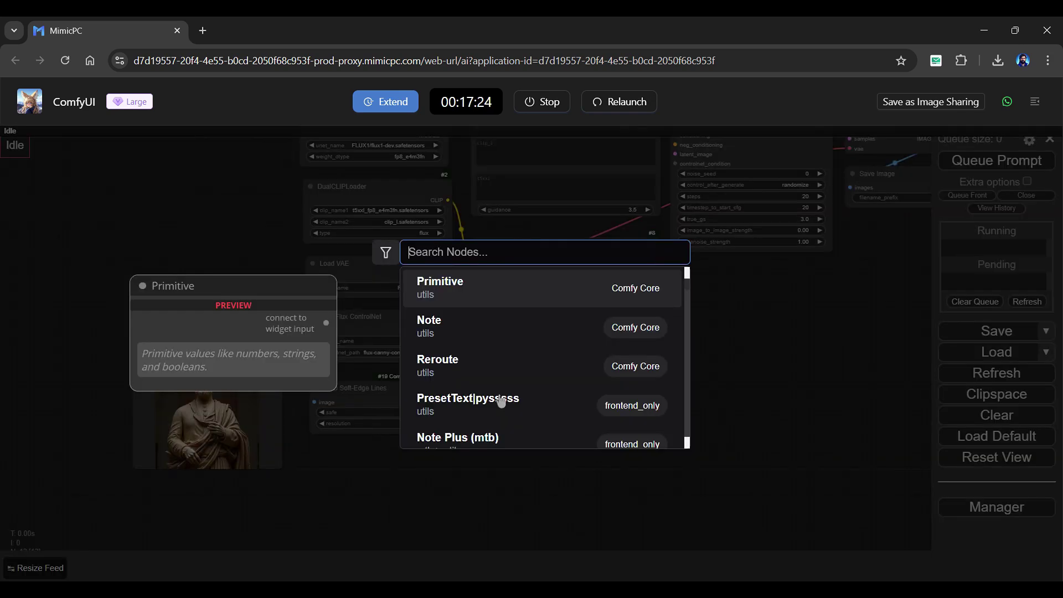
text(apply flu)
key(Return)
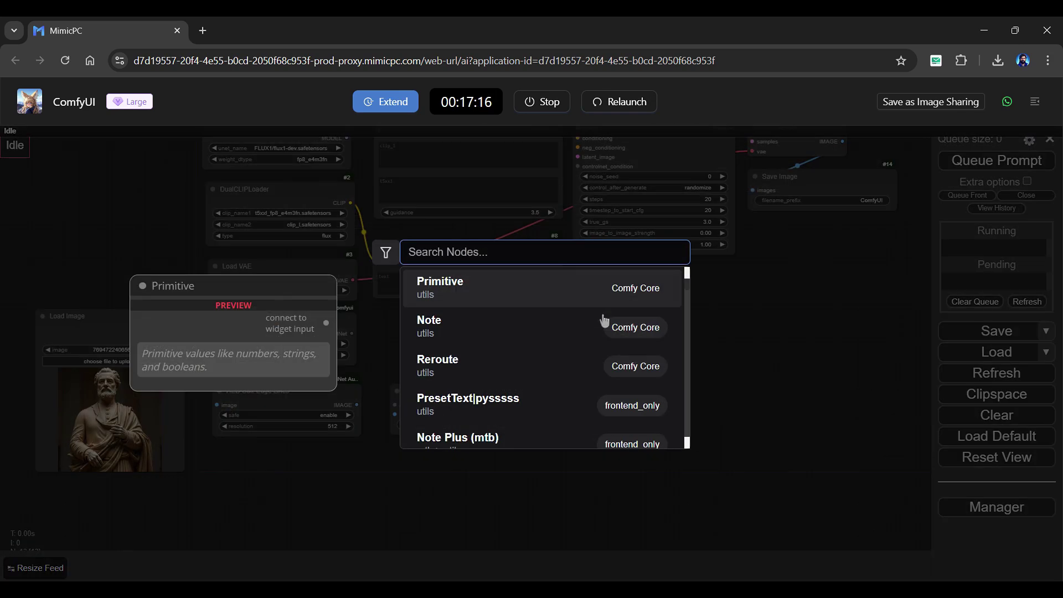
text(preview)
key(Down)
key(Down)
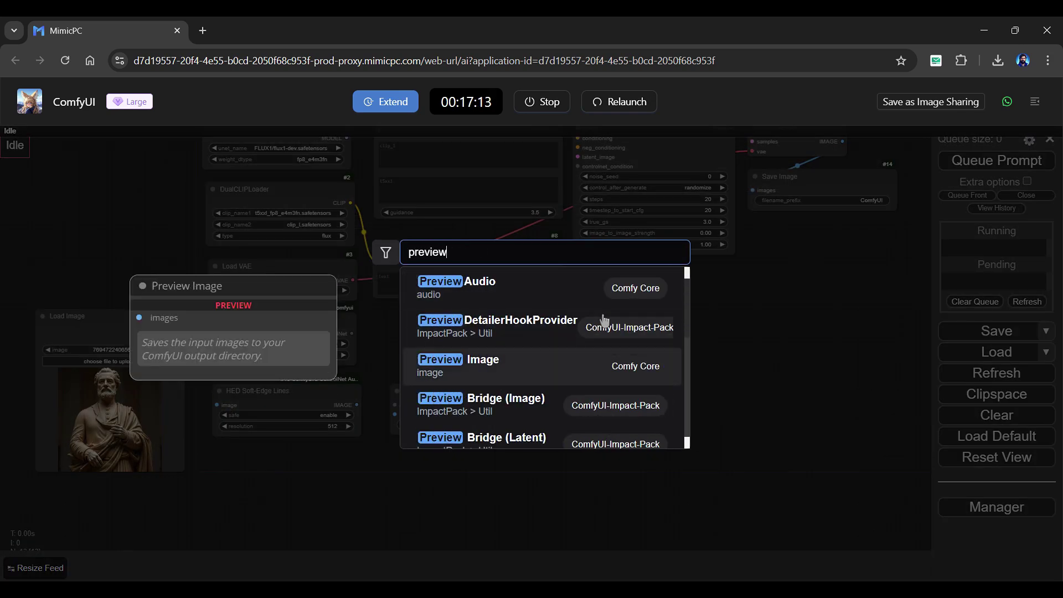
key(Return)
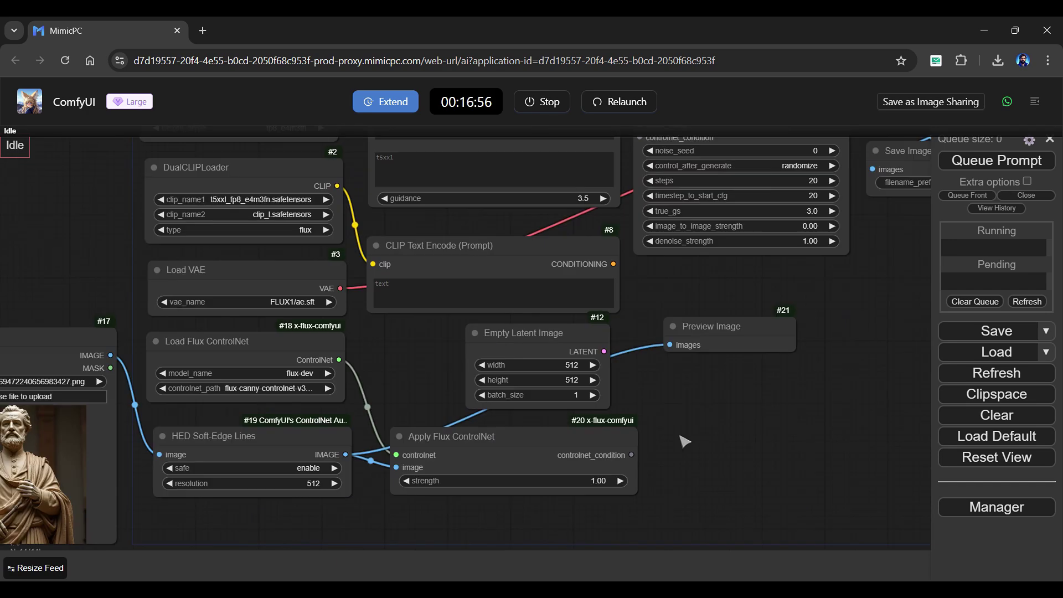
Position CLIPTextEncodeFlux by the sampler and wire the diffusion model and remaining links
drag(685, 442, 613, 507)
drag(443, 167, 432, 200)
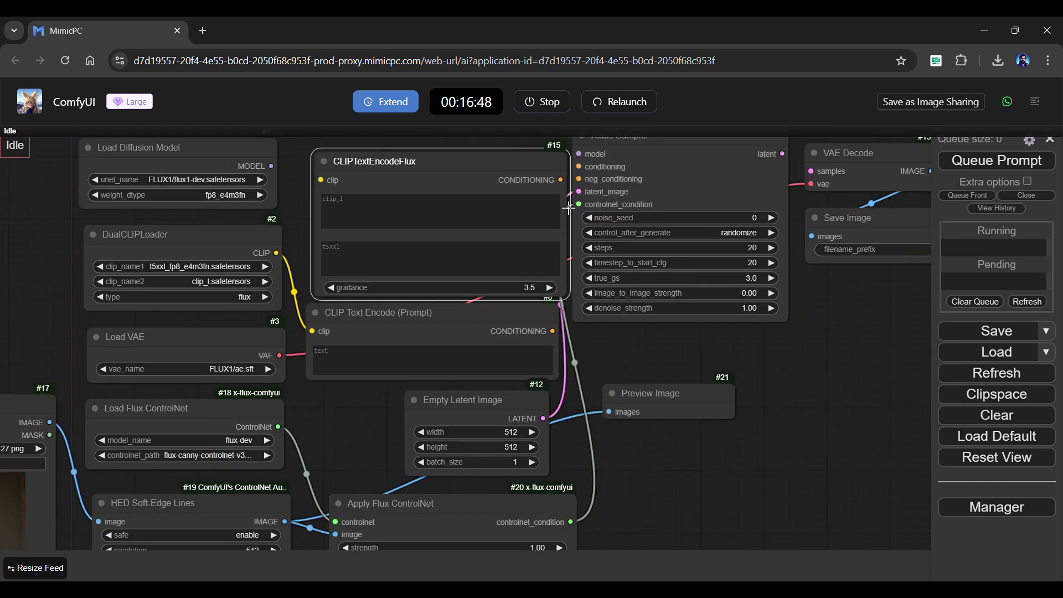
drag(693, 388, 692, 447)
drag(262, 226, 585, 218)
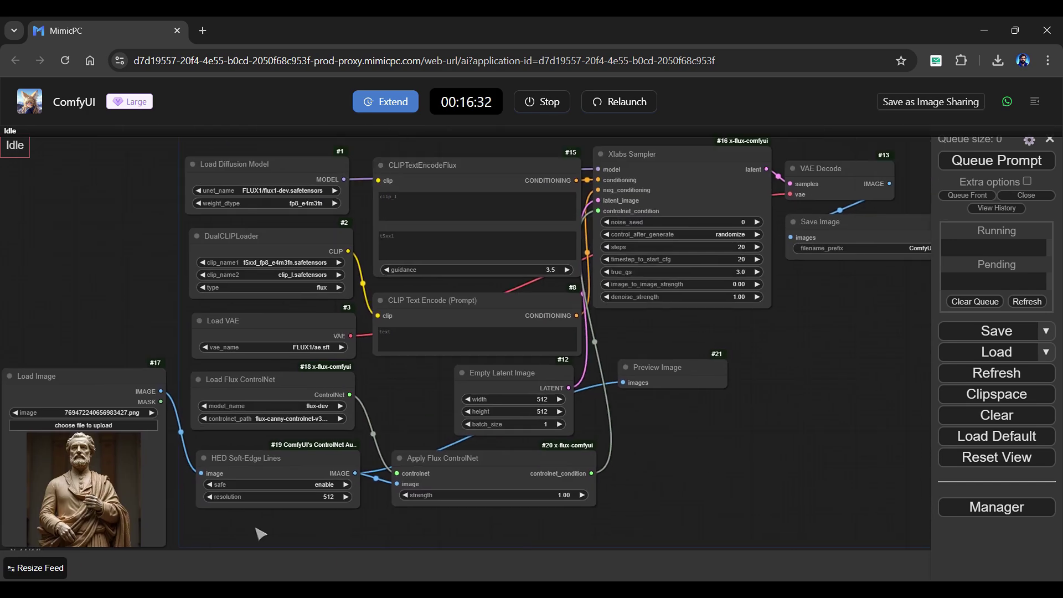
Load the walking woman photo into the Load Image node
scroll(388, 288, up, 2)
click(442, 284)
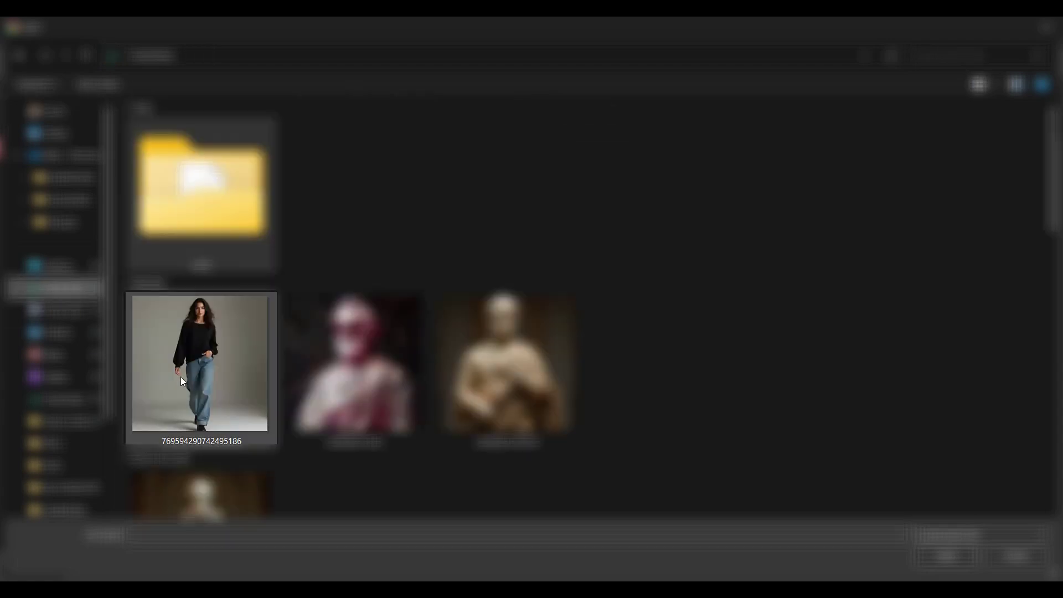
key(Escape)
scroll(742, 425, up, 1)
drag(742, 425, 556, 465)
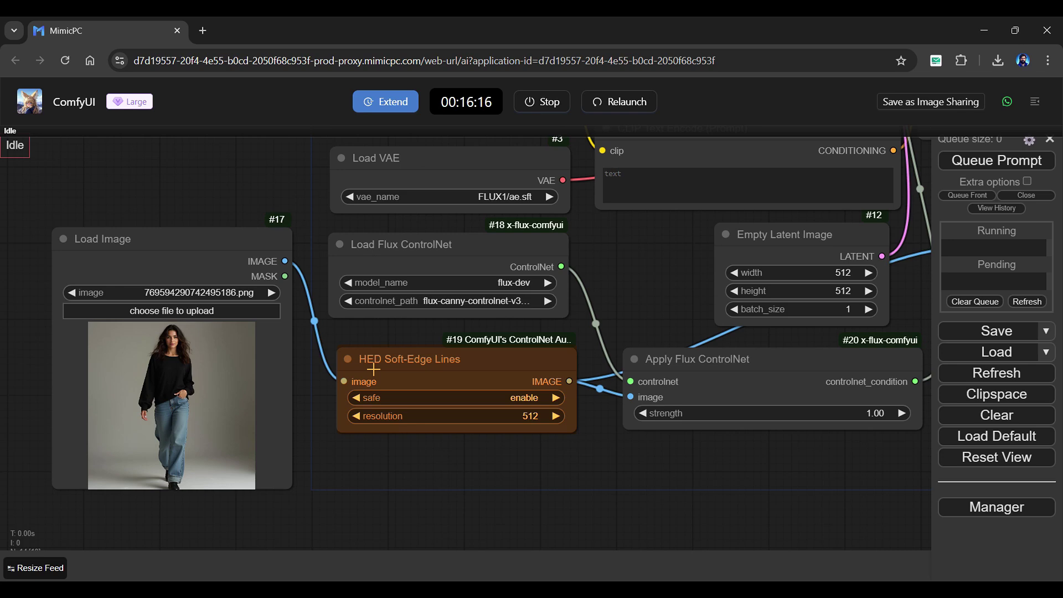
Choose the HED ControlNet model, set strength 0.70 and latent width 1024
click(465, 302)
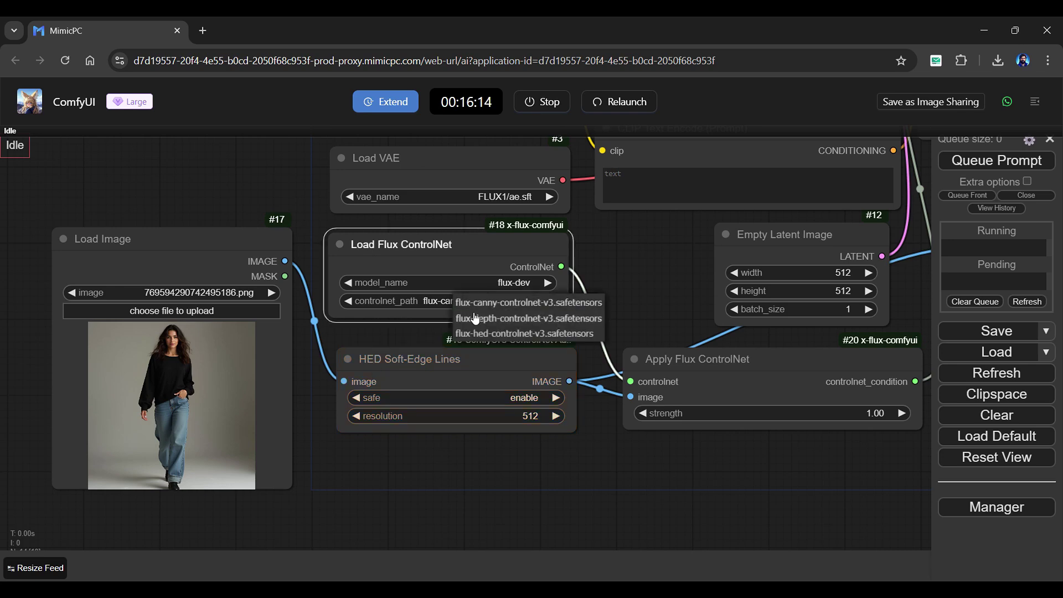
click(501, 335)
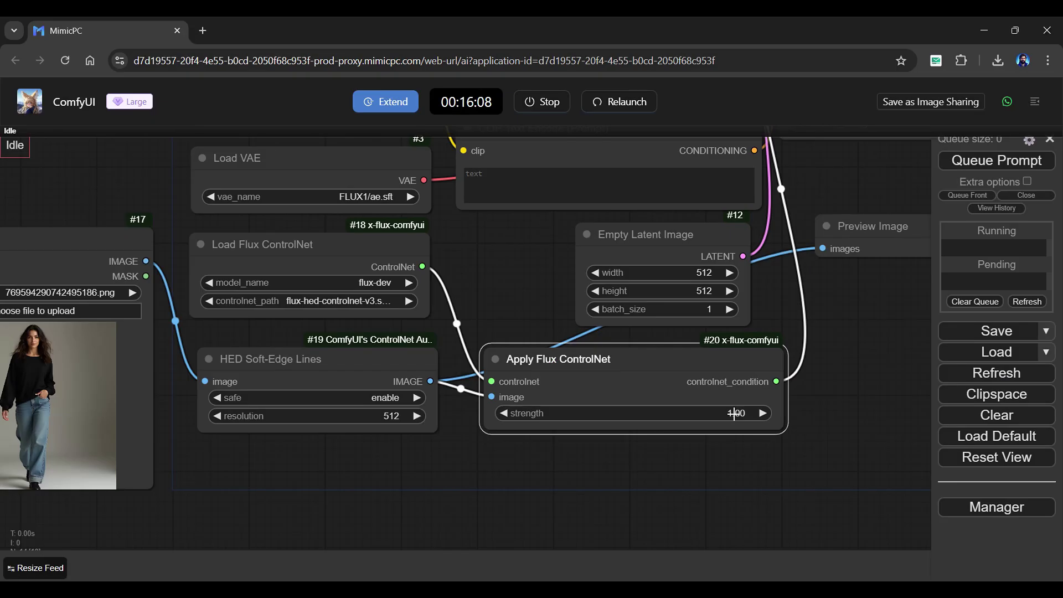
click(734, 414)
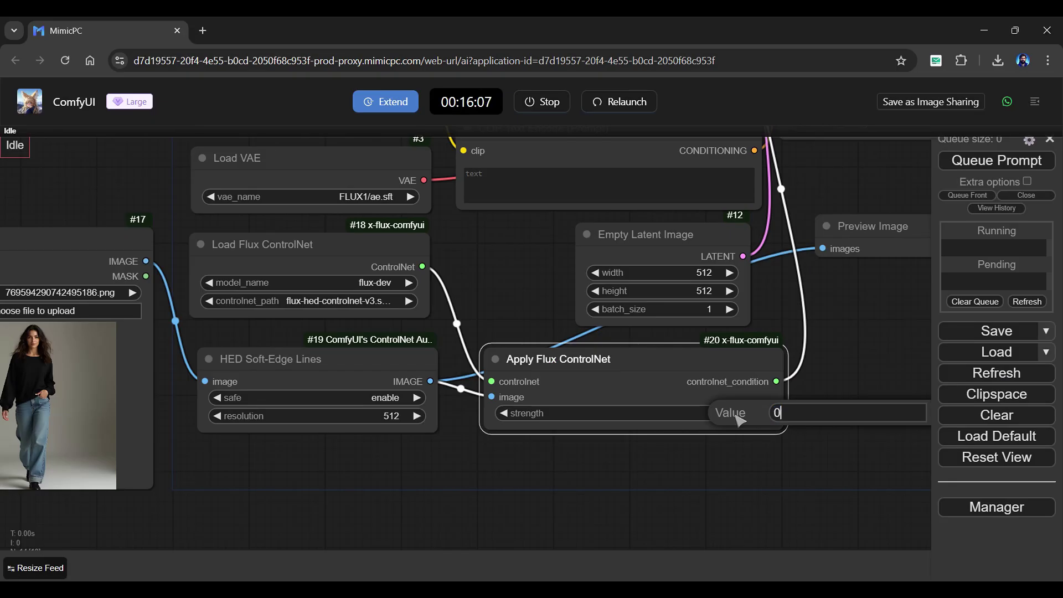
key(Escape)
drag(740, 454, 688, 522)
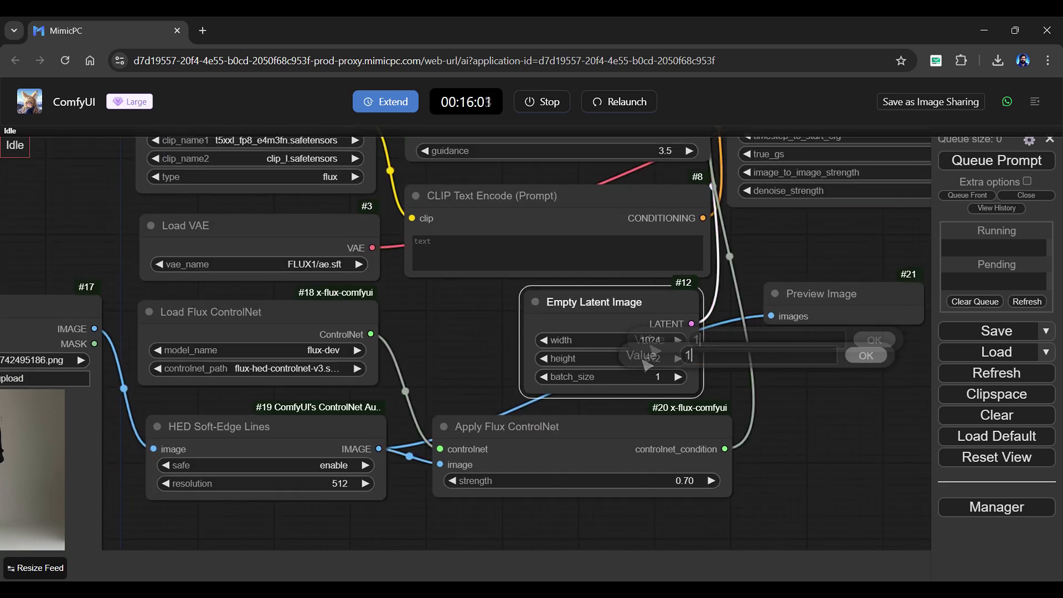
key(Return)
drag(473, 356, 426, 550)
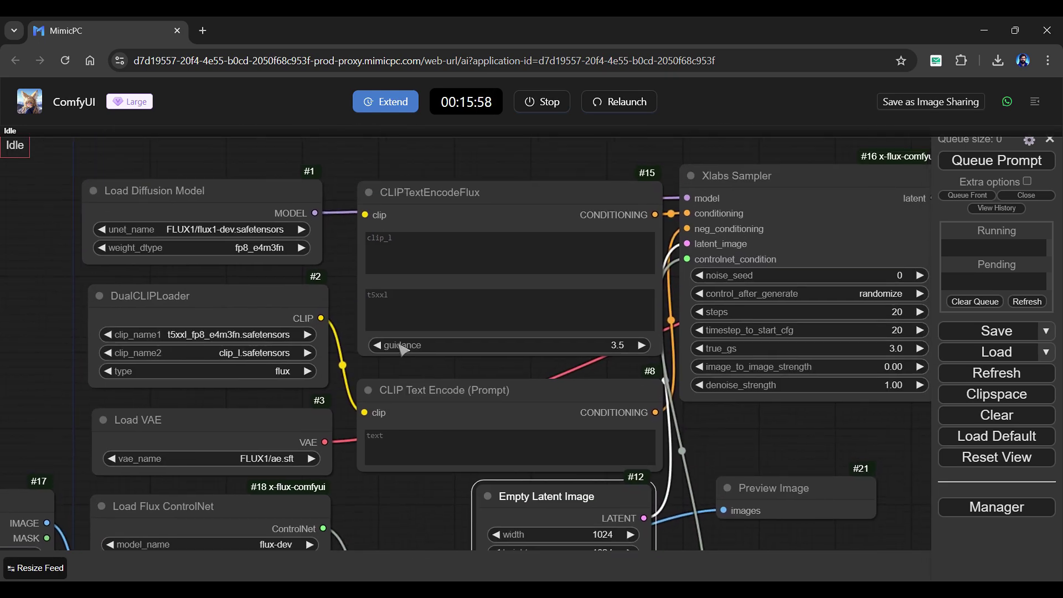
Paste the woman description into the Flux prompt and add negative prompt 'blur, noise, low quality'
click(419, 253)
text(Japanese woman in floral top and jeans, posing, posing for photoshoot, walking, cute women, 8k, real, realistic, facing front)
click(405, 441)
text(blur, noise, low quality)
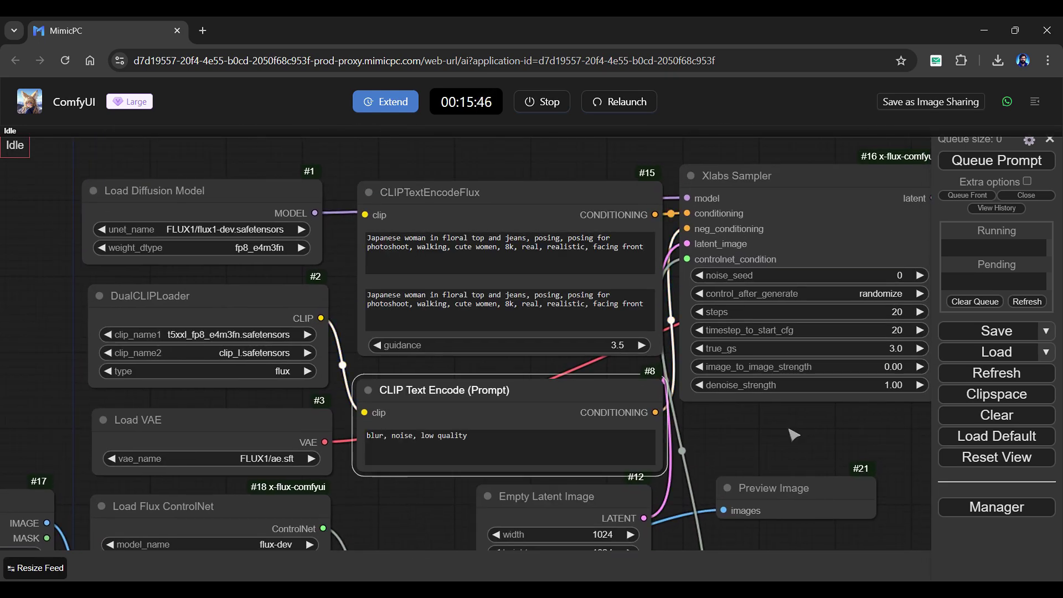
Enter Xlabs Sampler steps 25, timestep_to_start_cfg 1 and true_gs 3.5
drag(826, 439, 564, 434)
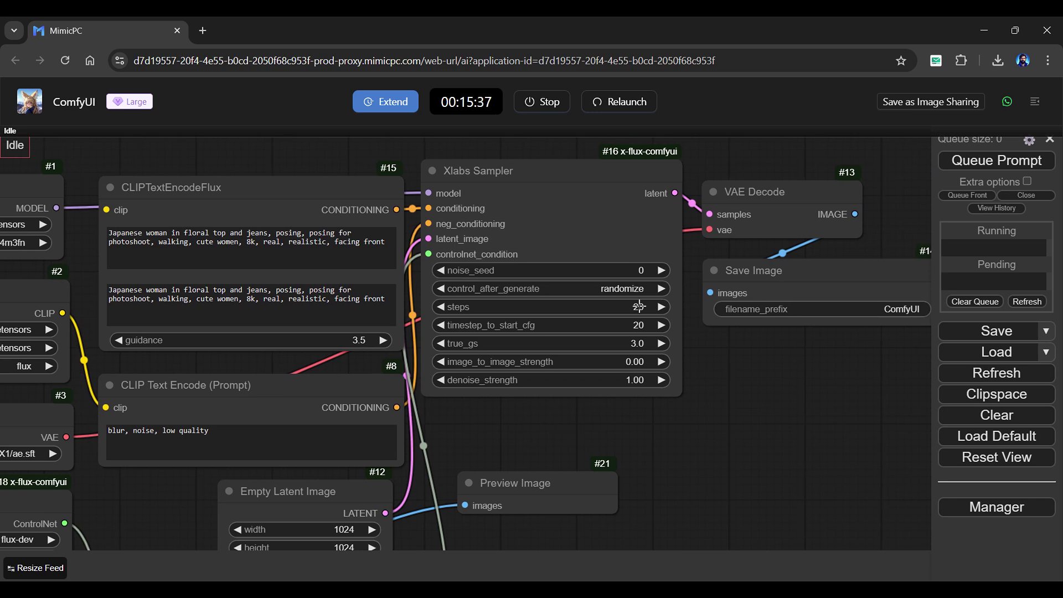
click(640, 307)
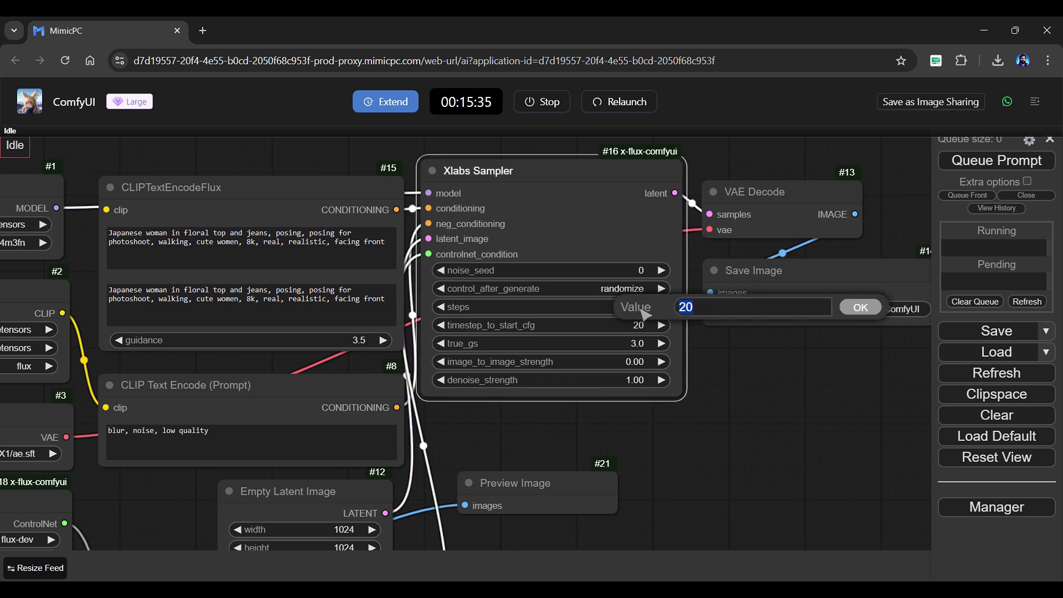
text(25)
click(860, 307)
click(642, 325)
text(1)
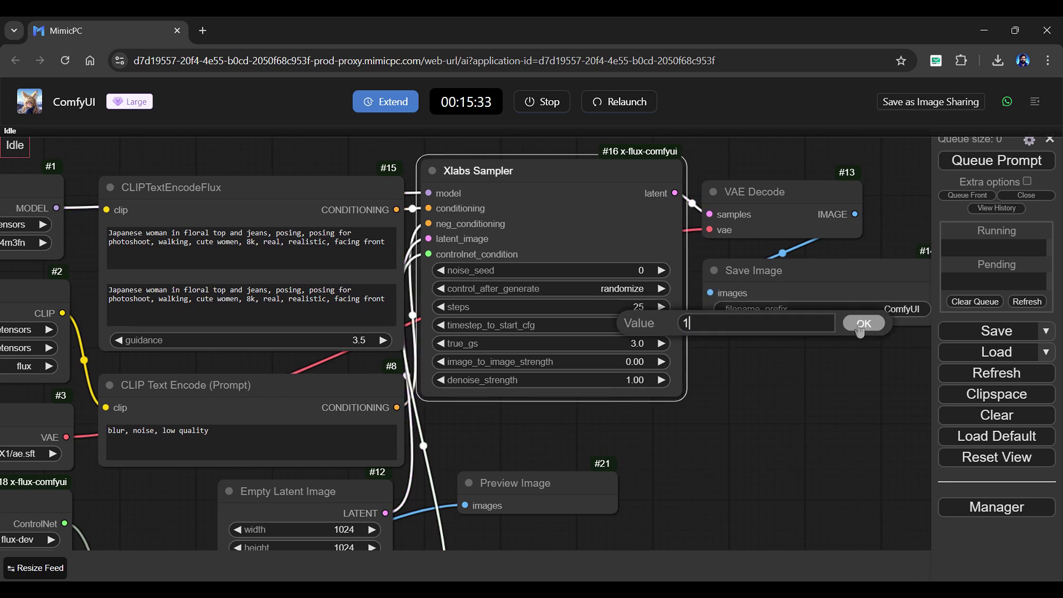
click(861, 326)
click(639, 347)
text(3.5)
key(Return)
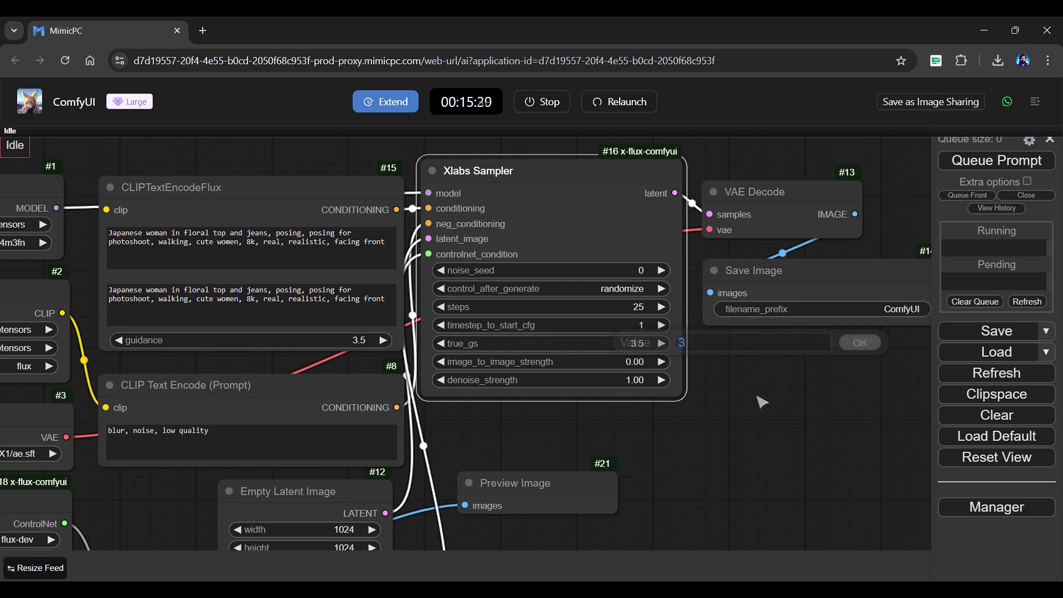
click(736, 437)
scroll(727, 469, down, 5)
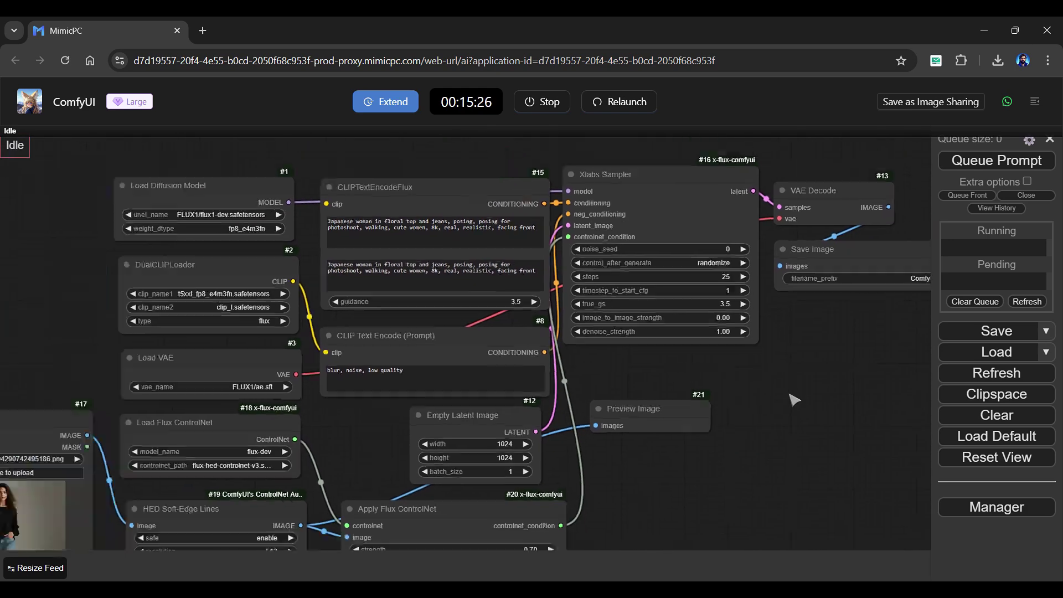
drag(764, 357, 754, 358)
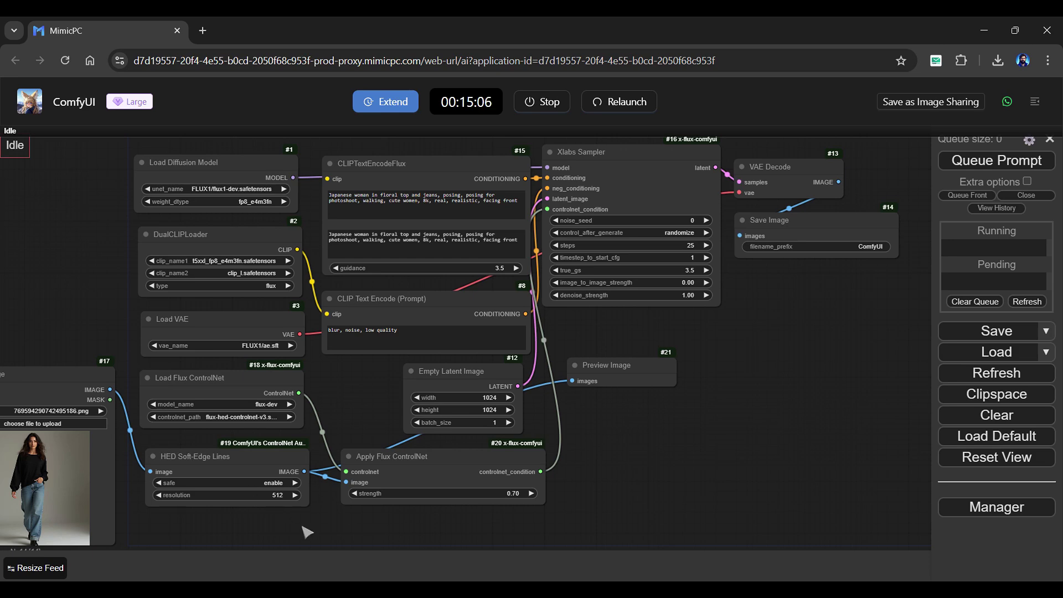
drag(307, 532, 573, 450)
scroll(570, 443, up, 5)
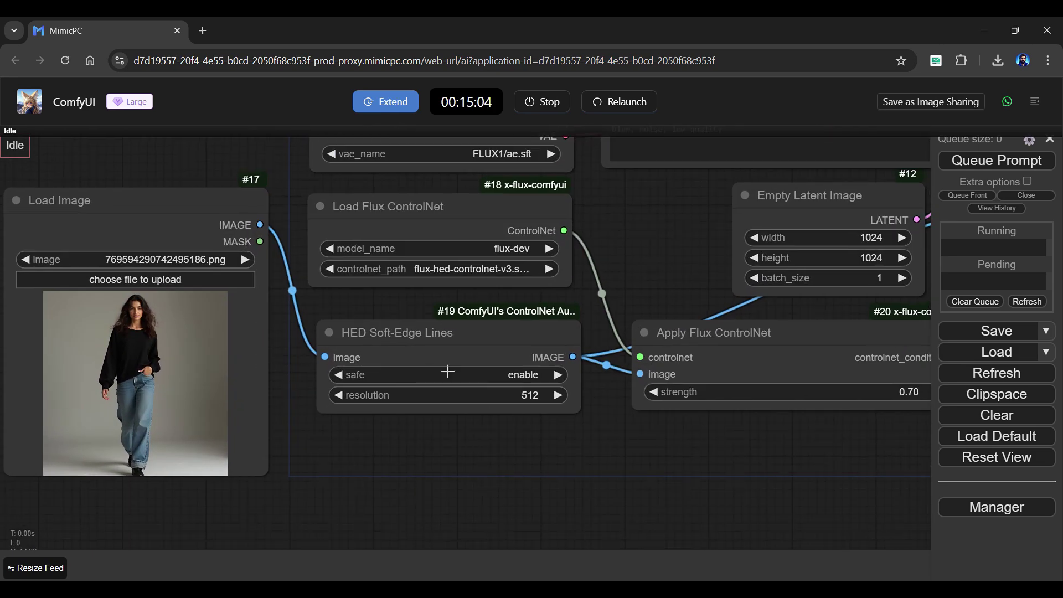
Replace HED Soft-Edge Lines with a MiDaS Depth Map node fed by the loaded image
click(443, 348)
key(Delete)
double_click(329, 344)
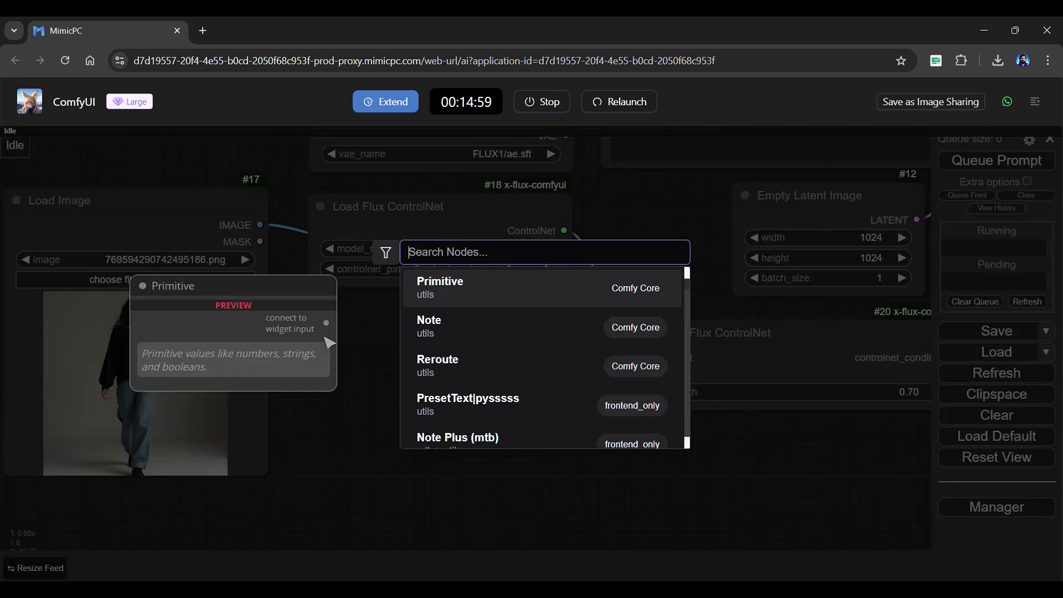
text(midas)
key(Return)
drag(640, 374, 330, 347)
Switch the ControlNet loader to the depth ControlNet model
scroll(330, 347, down, 3)
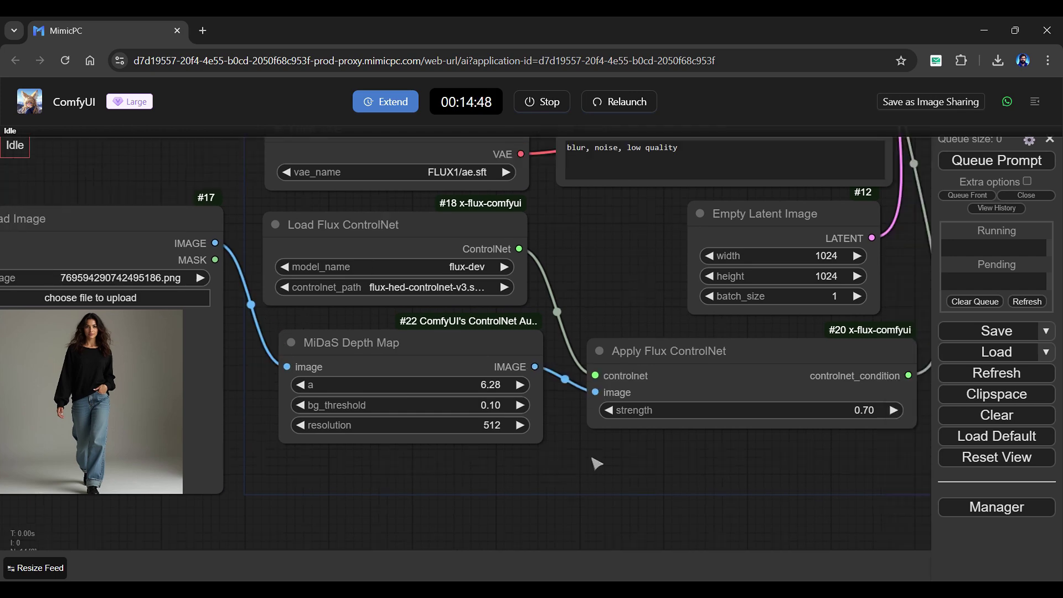
scroll(470, 274, up, 5)
click(474, 271)
click(537, 294)
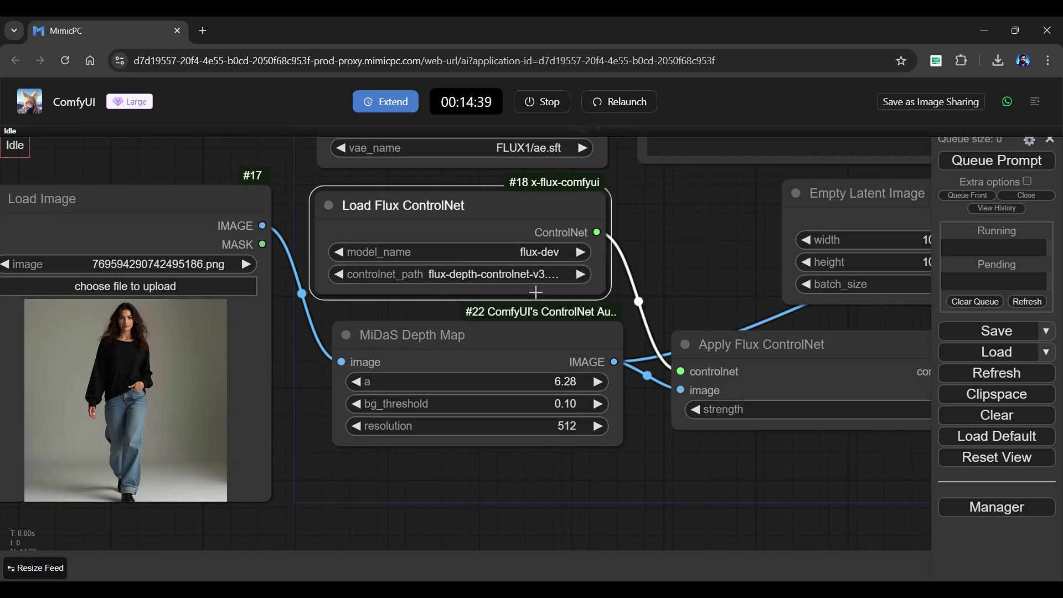
scroll(537, 299, down, 5)
drag(375, 414, 392, 404)
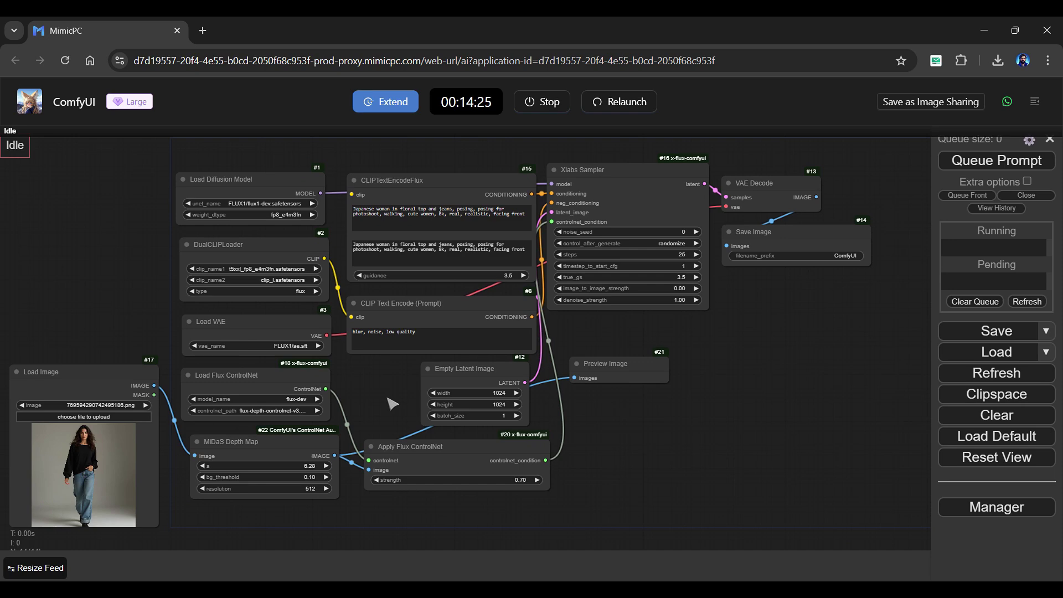
Add a Canny Edge node among the preprocessors
scroll(393, 403, up, 3)
drag(392, 404, 628, 300)
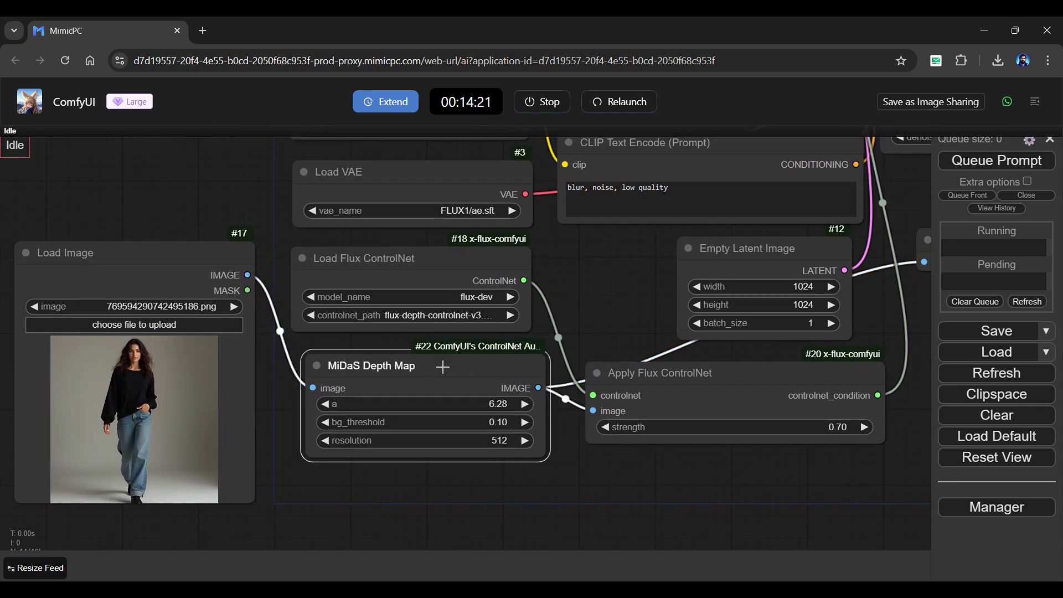
double_click(302, 391)
text(canny)
key(Return)
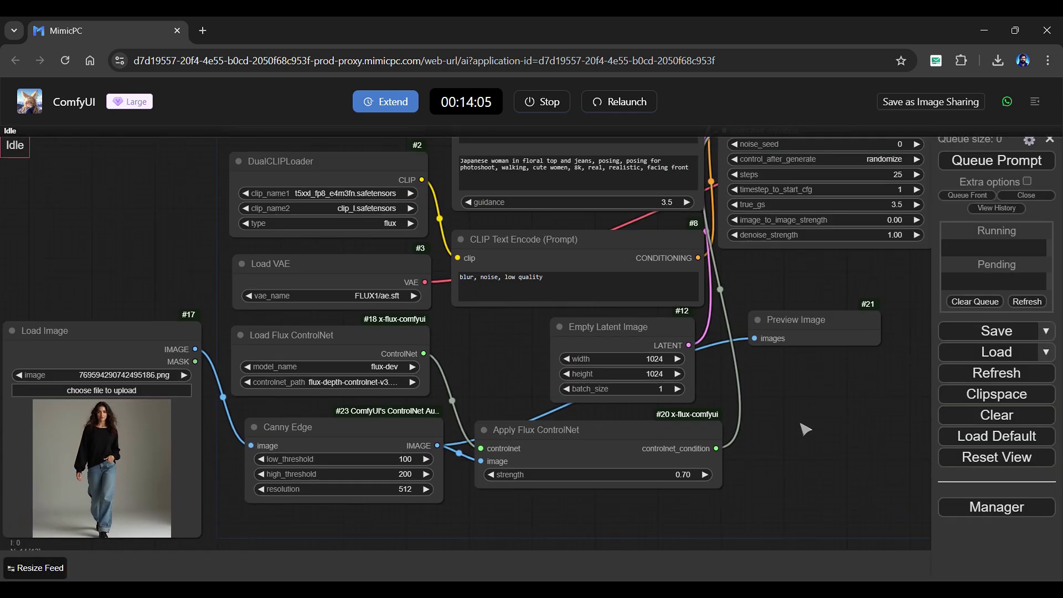
Select the flux-canny-controlnet model and queue the workflow
drag(806, 429, 797, 432)
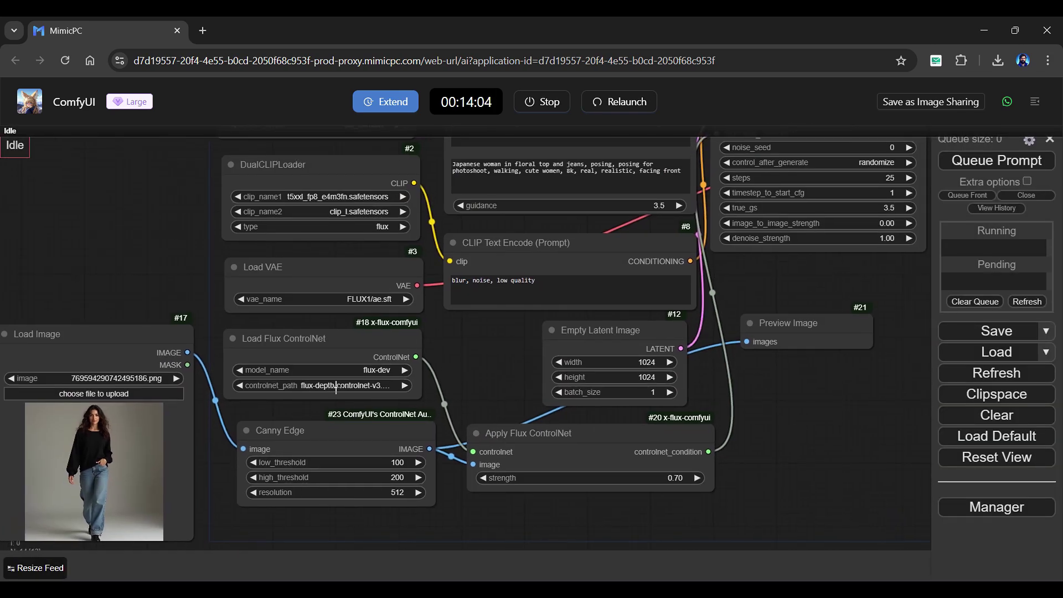
click(343, 385)
click(366, 350)
scroll(501, 369, down, 5)
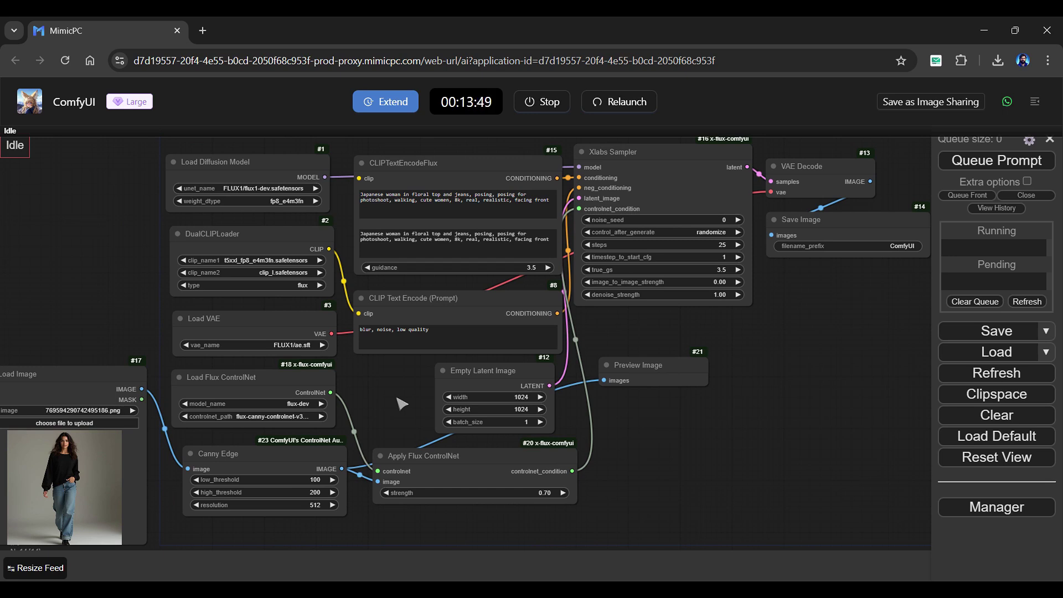
click(1013, 161)
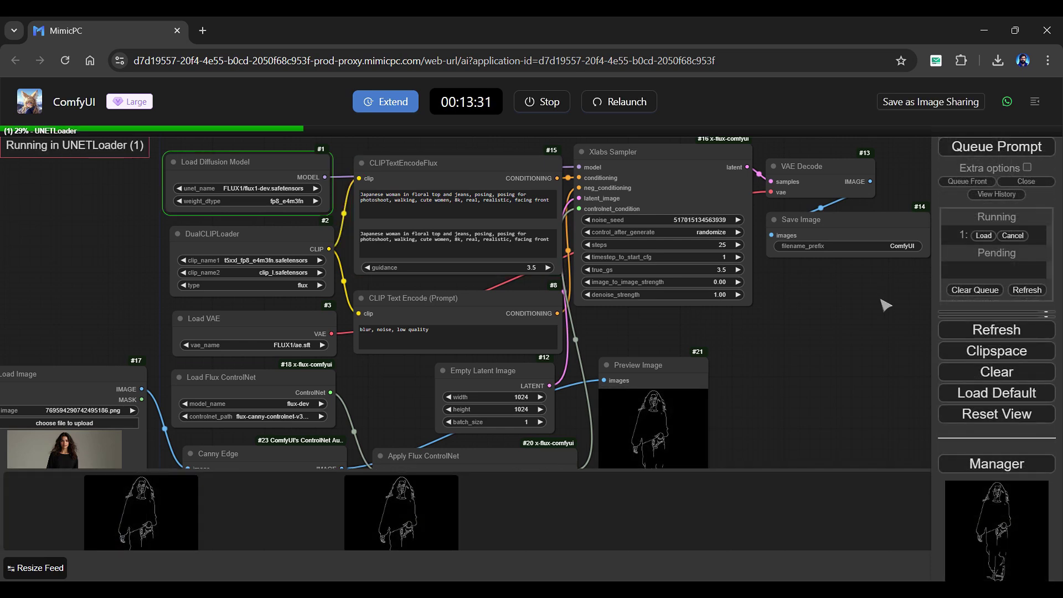
View the generated woman image and the Canny edge map full size
drag(881, 300, 843, 292)
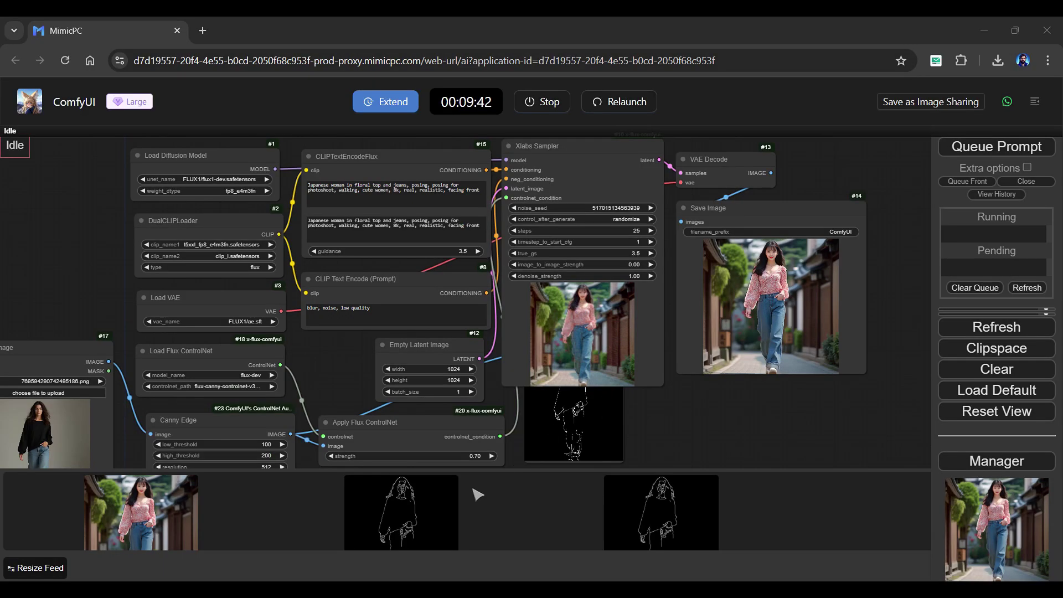
click(166, 512)
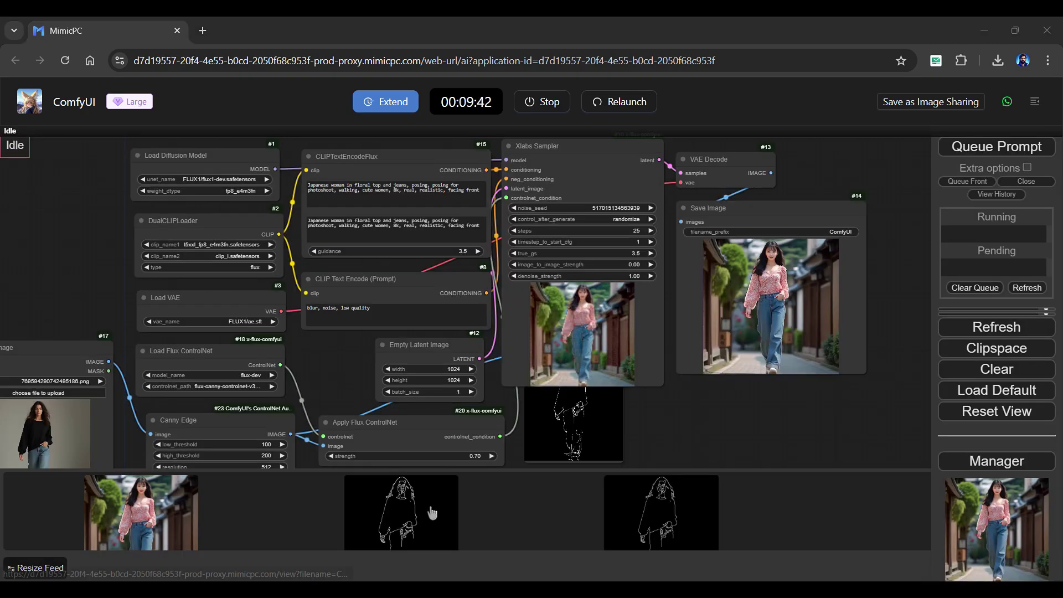
click(430, 510)
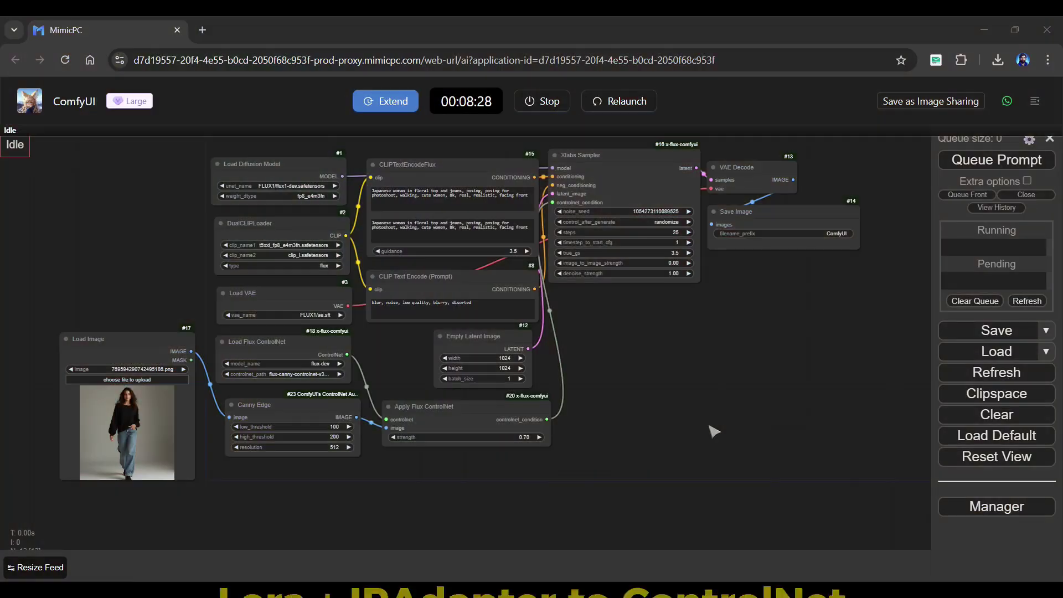
Add Load Flux IPAdapter, Lora Loader and Apply Flux IPAdapter nodes
double_click(238, 502)
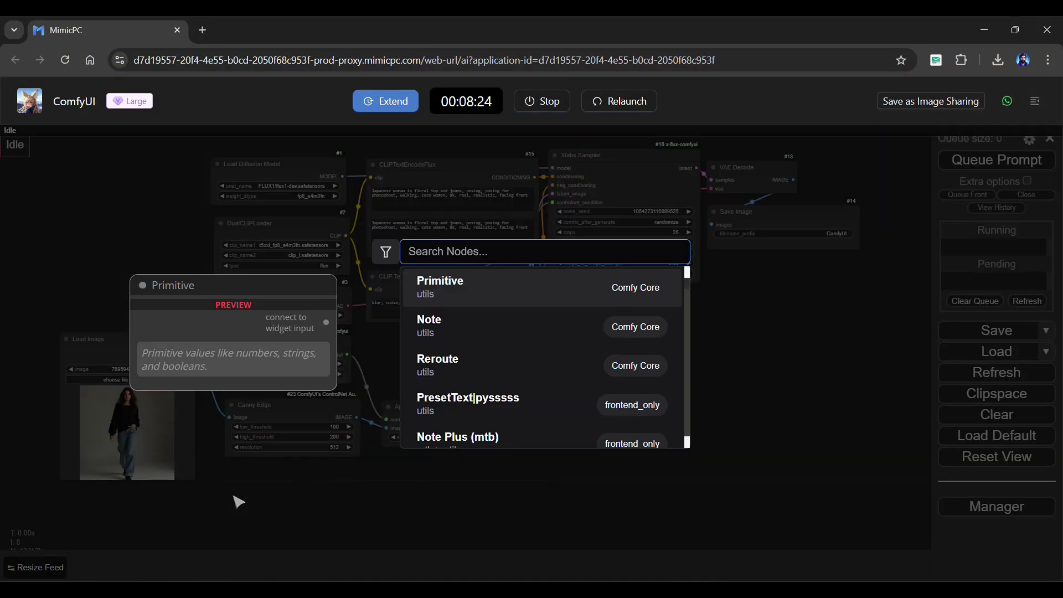
text(load flux)
key(Down)
key(Return)
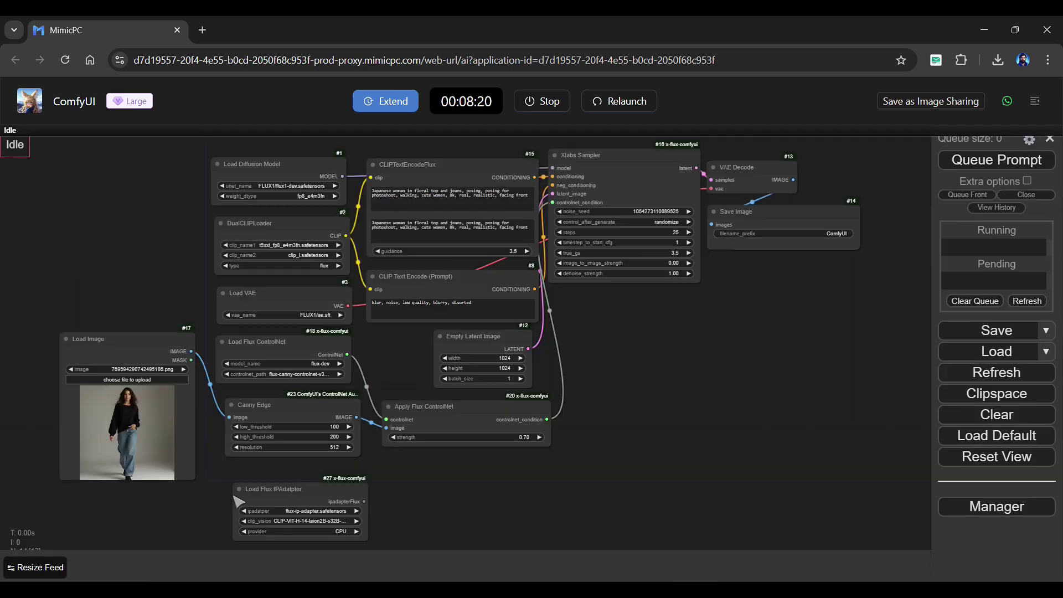
drag(255, 495, 231, 488)
double_click(376, 492)
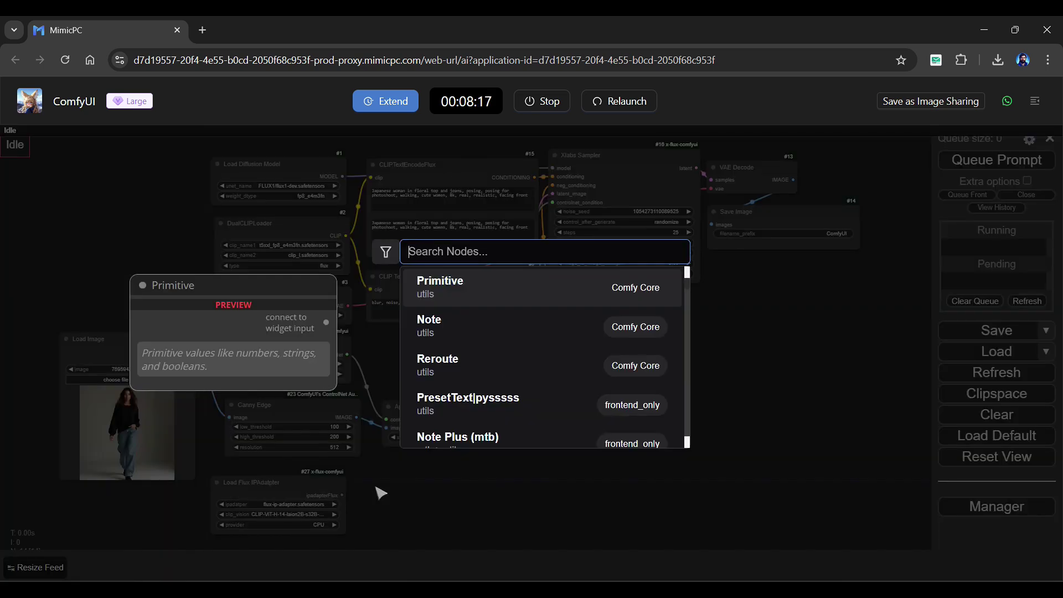
text(lora loader)
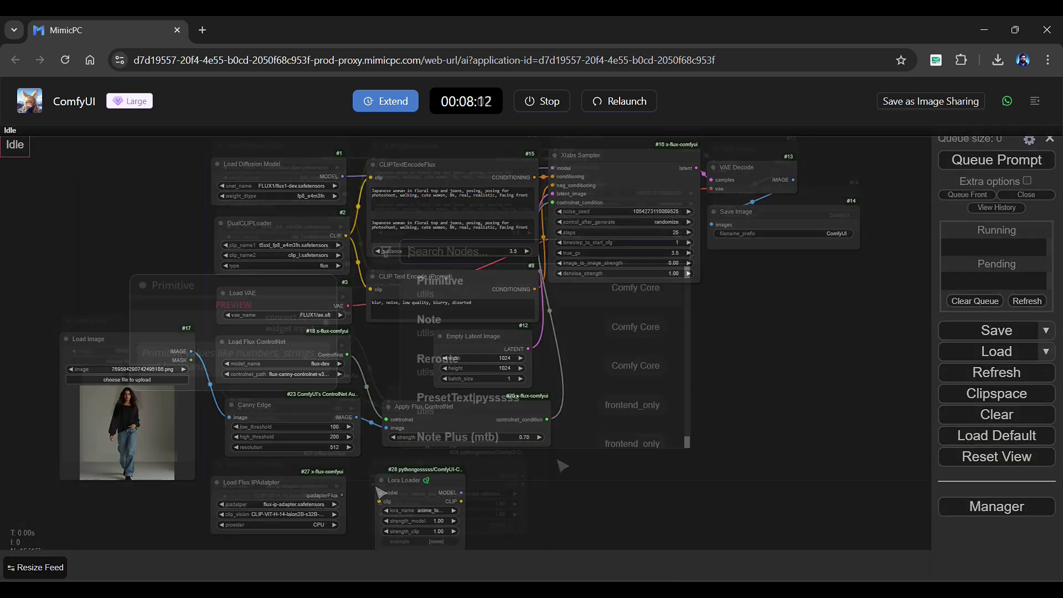
text(apply flux)
key(Return)
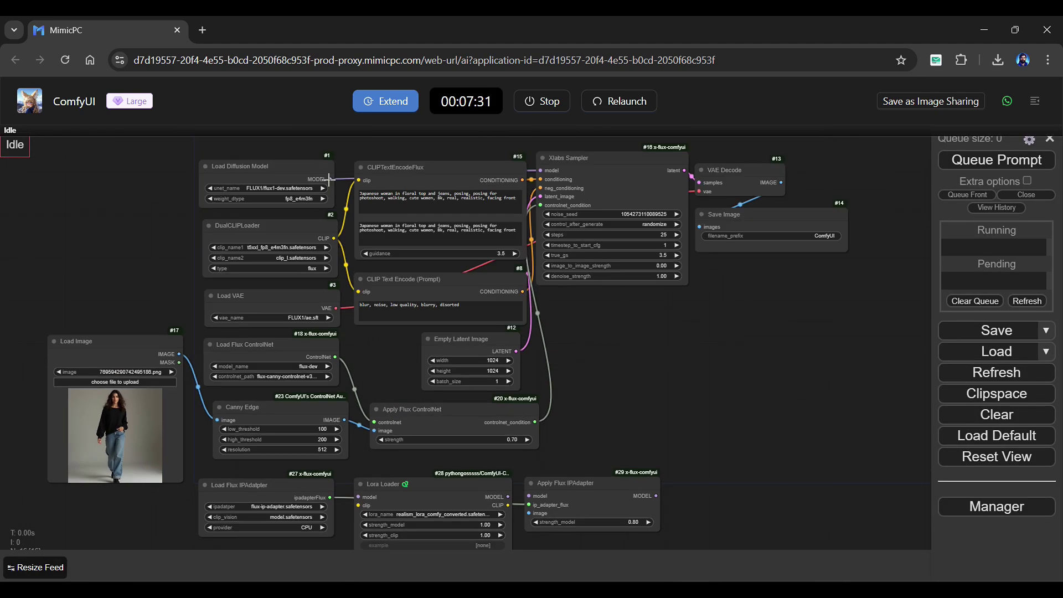
Wire CLIP into the Lora Loader and the IPAdapter model into the Xlabs Sampler
drag(333, 238, 359, 505)
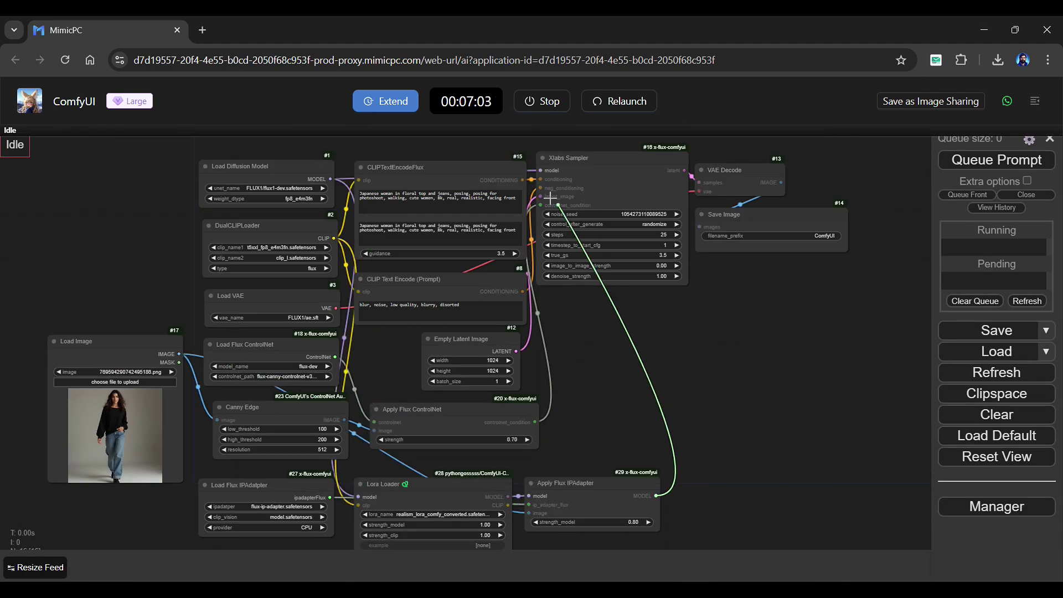
drag(655, 496, 541, 170)
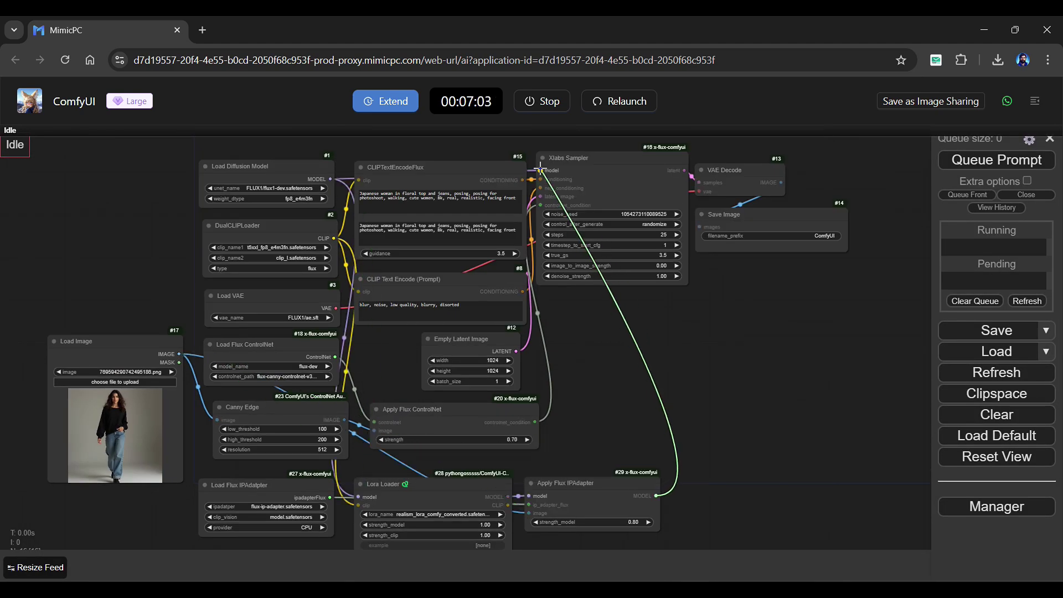
drag(717, 450, 703, 434)
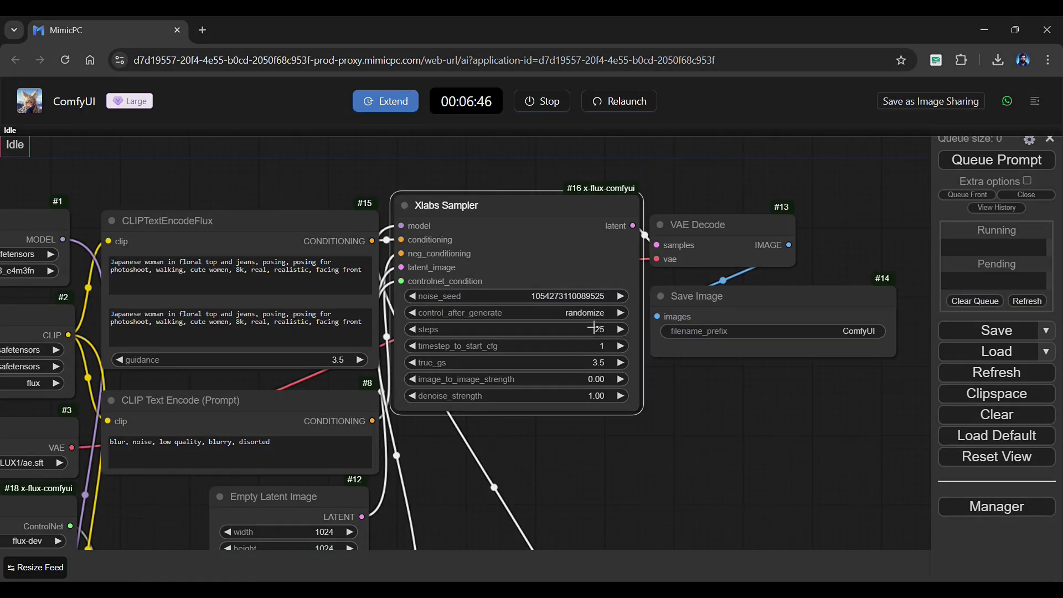
click(596, 329)
Enter 50 as the Xlabs Sampler steps value
text(50)
key(Return)
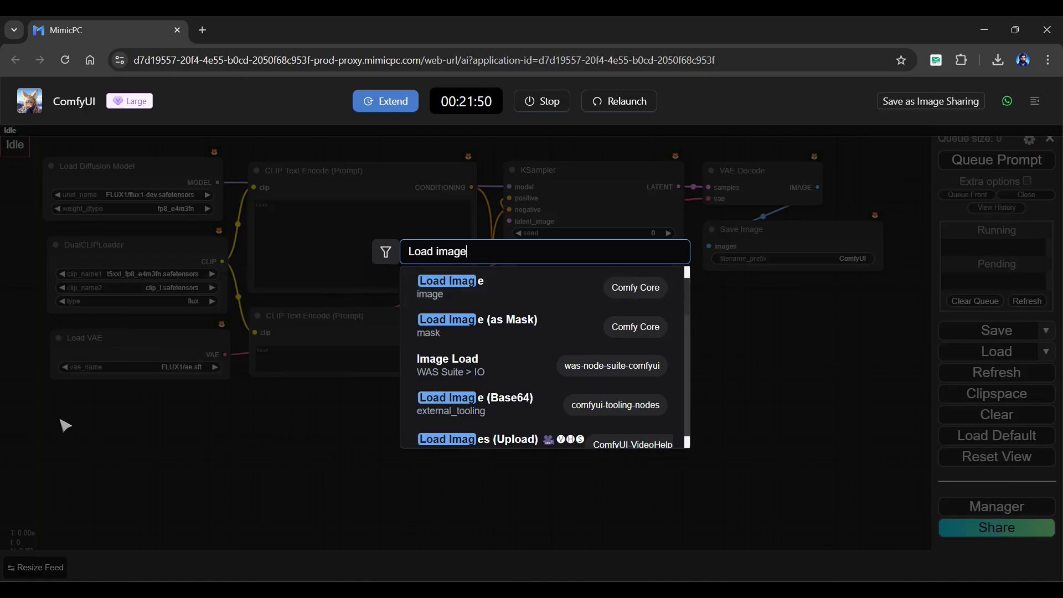
Load the mimicpc.com homepage headlined 'Free AI Generator Online' with the Automatic1111 WebUI preview
key(Return)
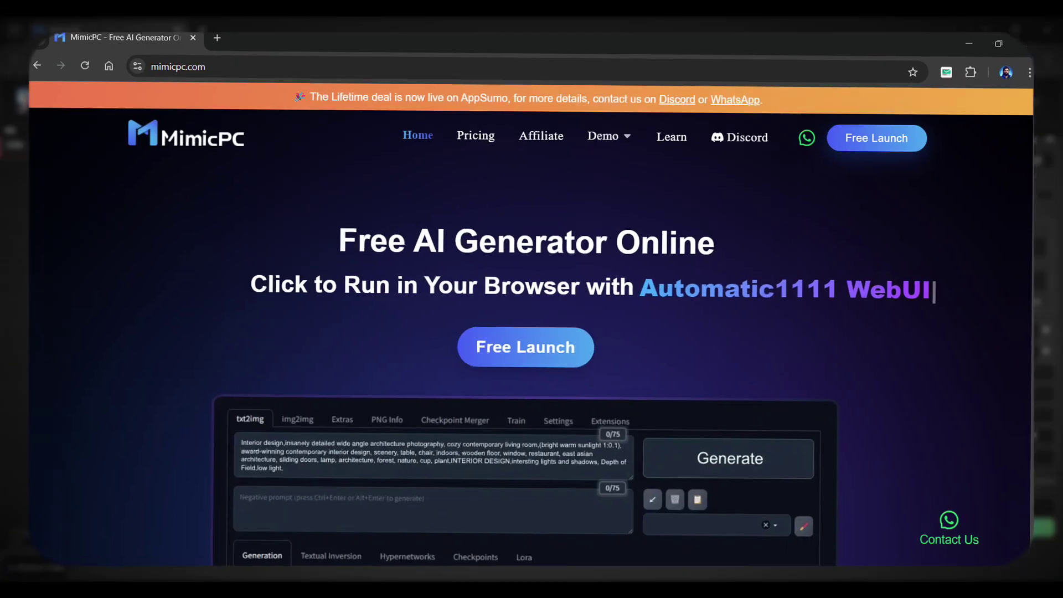